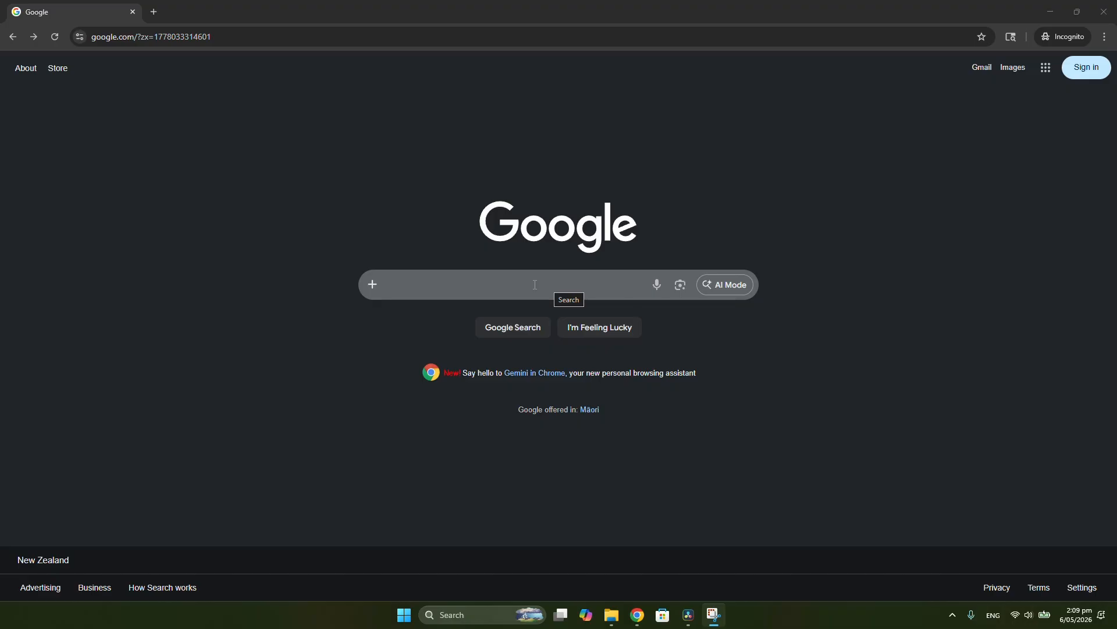
# Search Google for "sculptgl" and open the SculptGL WebGL sculpting app from the results
pyautogui.click(479, 287)
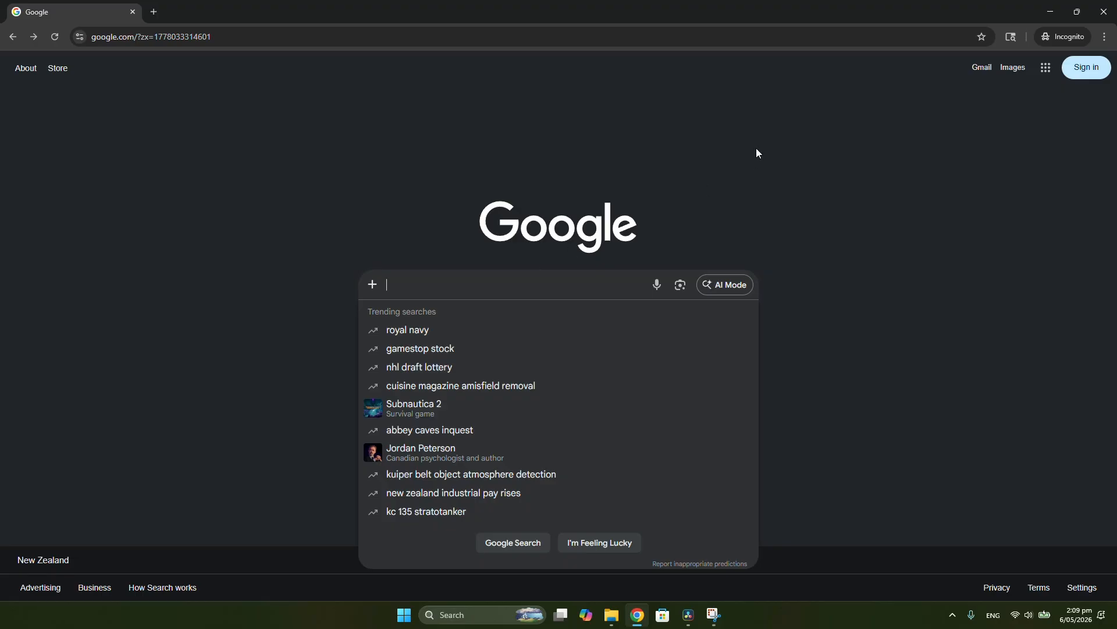
pyautogui.write('scu')
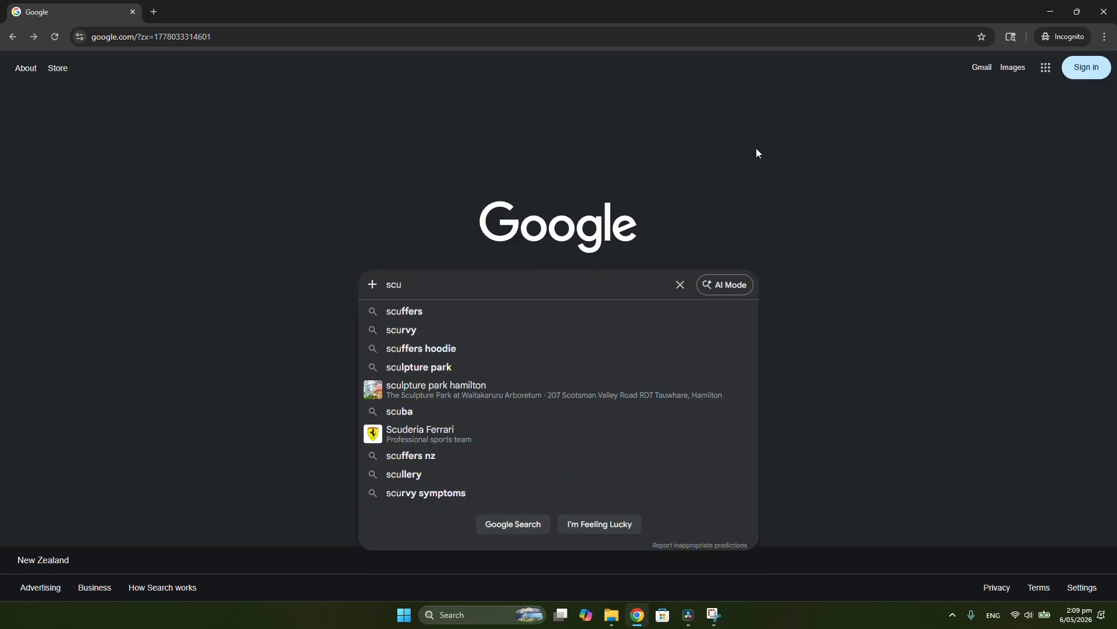
pyautogui.write('lpt')
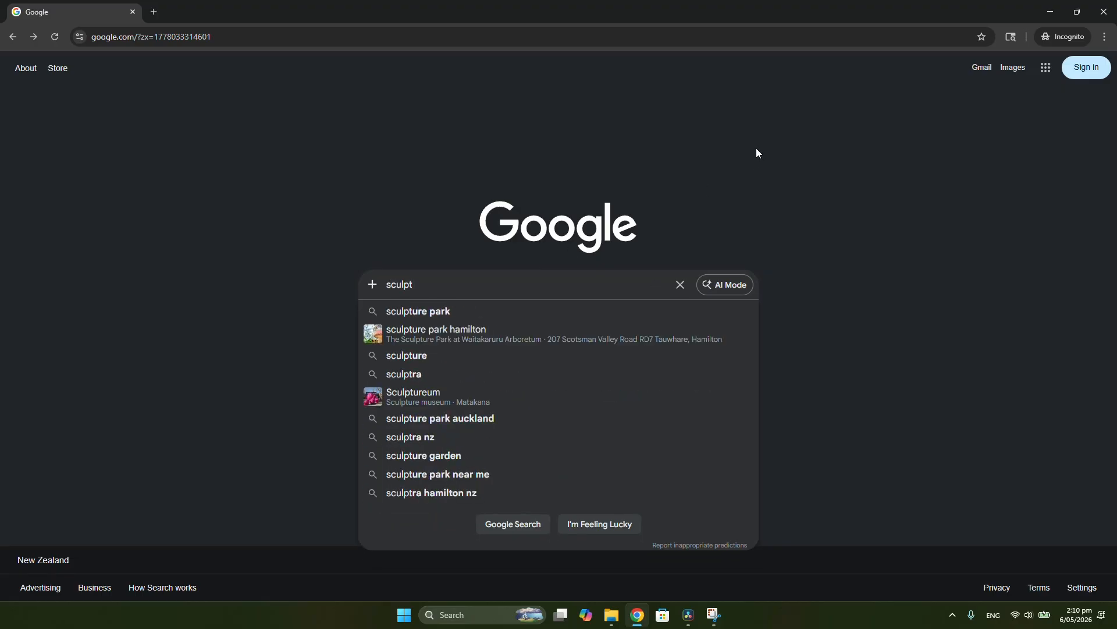
pyautogui.write('gl')
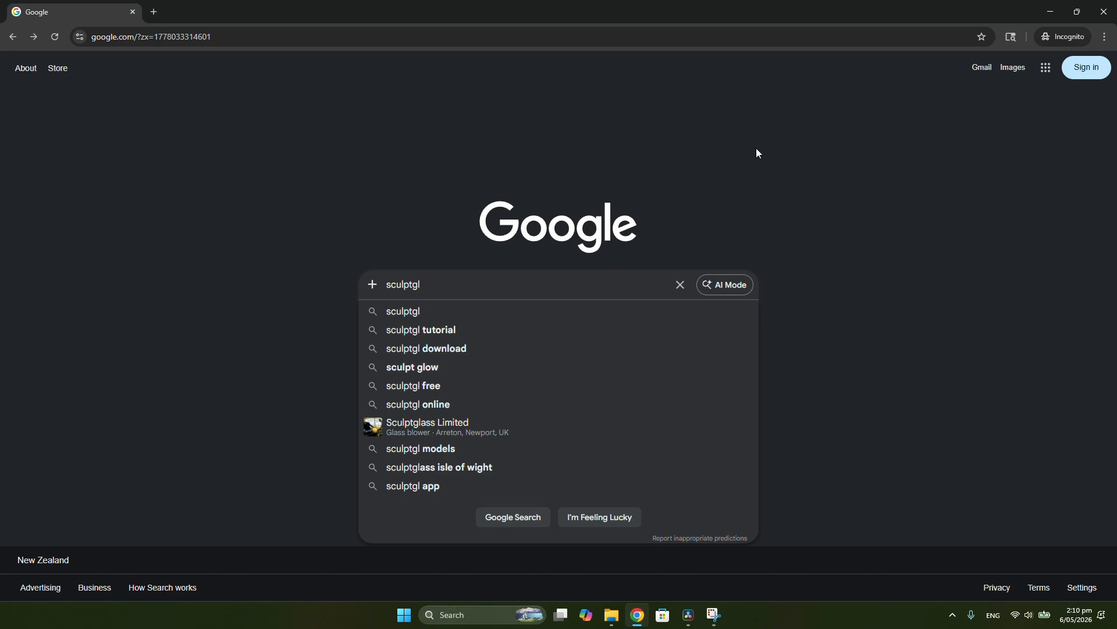
pyautogui.press('Return')
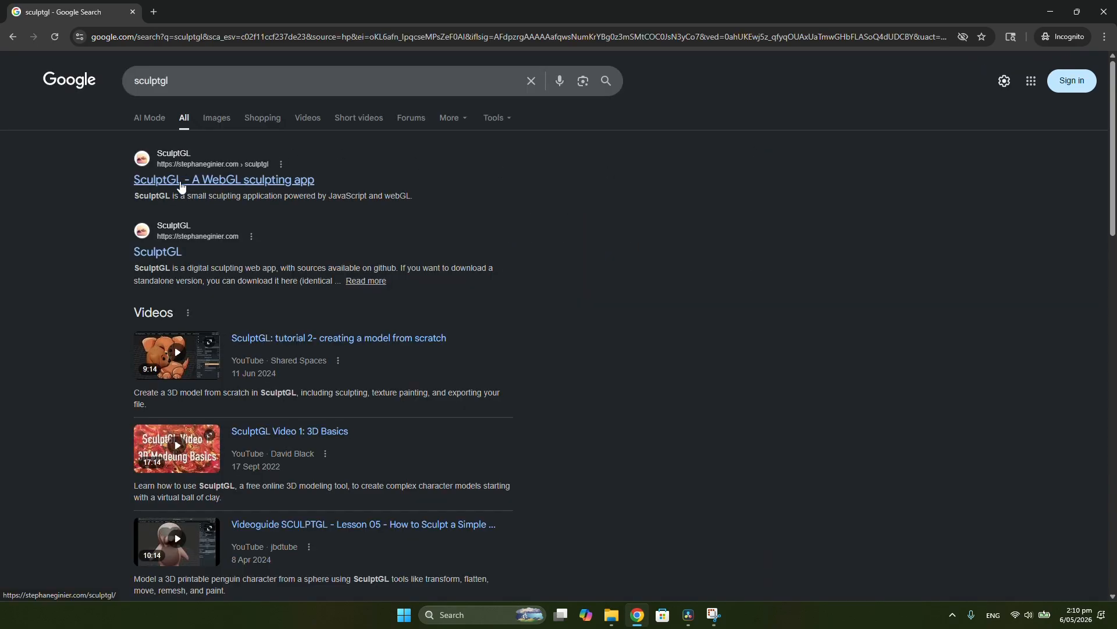
pyautogui.click(222, 182)
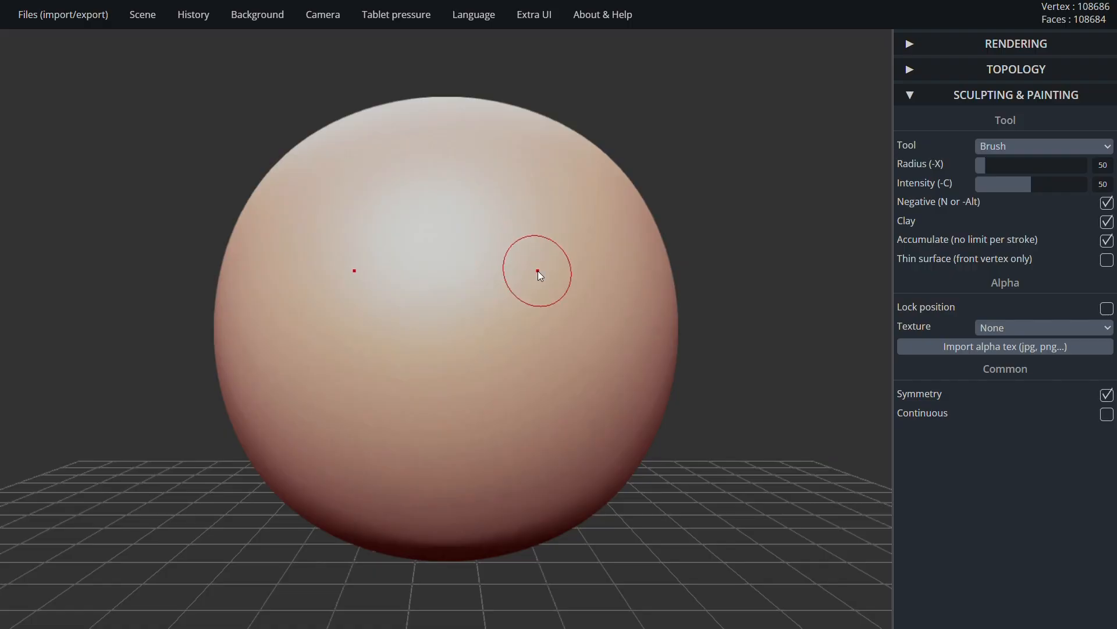
# Examine the default sphere from different angles, distances and positions in the scene
pyautogui.moveTo(579, 278)
pyautogui.mouseDown(button='right')
pyautogui.moveTo(365, 287)
pyautogui.moveTo(350, 354)
pyautogui.moveTo(603, 309)
pyautogui.moveTo(578, 160)
pyautogui.moveTo(452, 187)
pyautogui.moveTo(400, 331)
pyautogui.moveTo(511, 403)
pyautogui.moveTo(702, 288)
pyautogui.moveTo(470, 295)
pyautogui.moveTo(409, 344)
pyautogui.moveTo(549, 289)
pyautogui.mouseUp(button='right')
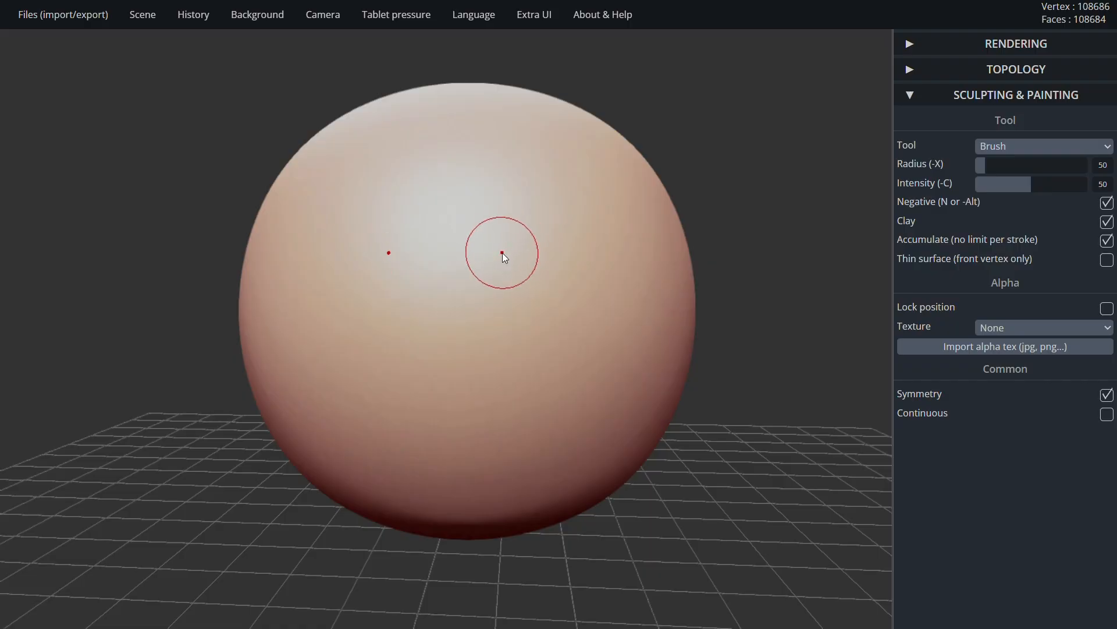
pyautogui.moveTo(502, 252)
pyautogui.mouseDown(button='right')
pyautogui.moveTo(866, 204)
pyautogui.moveTo(138, 212)
pyautogui.moveTo(327, 282)
pyautogui.moveTo(606, 237)
pyautogui.moveTo(733, 248)
pyautogui.moveTo(397, 243)
pyautogui.moveTo(667, 240)
pyautogui.mouseUp(button='right')
pyautogui.moveTo(358, 265)
pyautogui.mouseDown(button='right')
pyautogui.moveTo(585, 288)
pyautogui.moveTo(391, 287)
pyautogui.moveTo(750, 287)
pyautogui.moveTo(514, 277)
pyautogui.moveTo(523, 229)
pyautogui.moveTo(417, 232)
pyautogui.moveTo(490, 254)
pyautogui.moveTo(607, 255)
pyautogui.moveTo(364, 272)
pyautogui.mouseUp(button='right')
pyautogui.scroll(5, 588, 291)
pyautogui.scroll(-5, 567, 277)
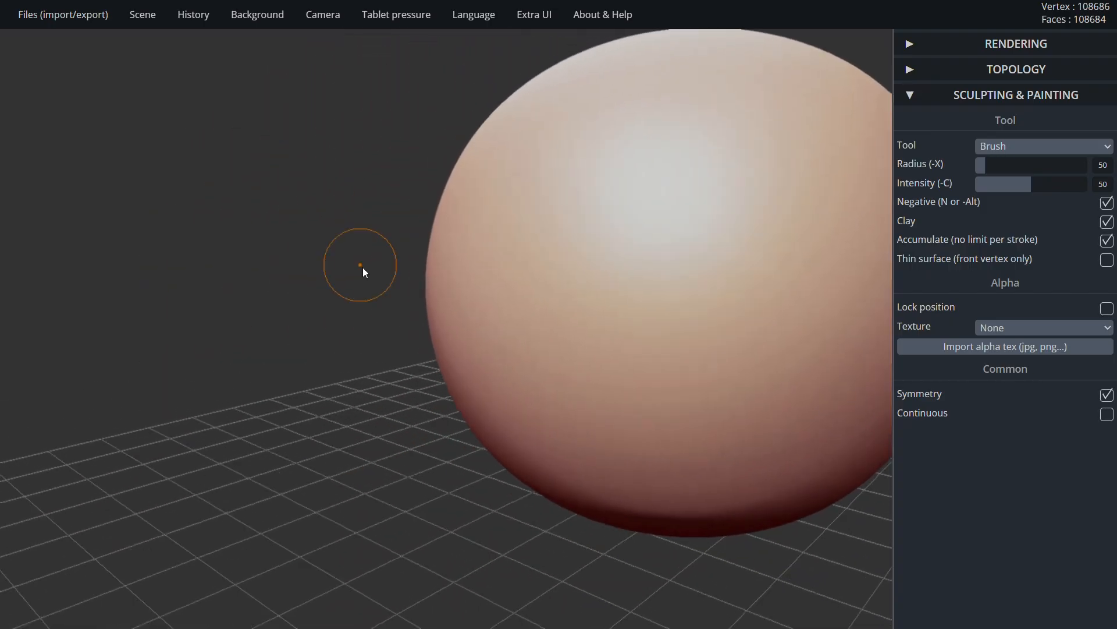
pyautogui.moveTo(718, 447); pyautogui.dragTo(411, 382, button='right')
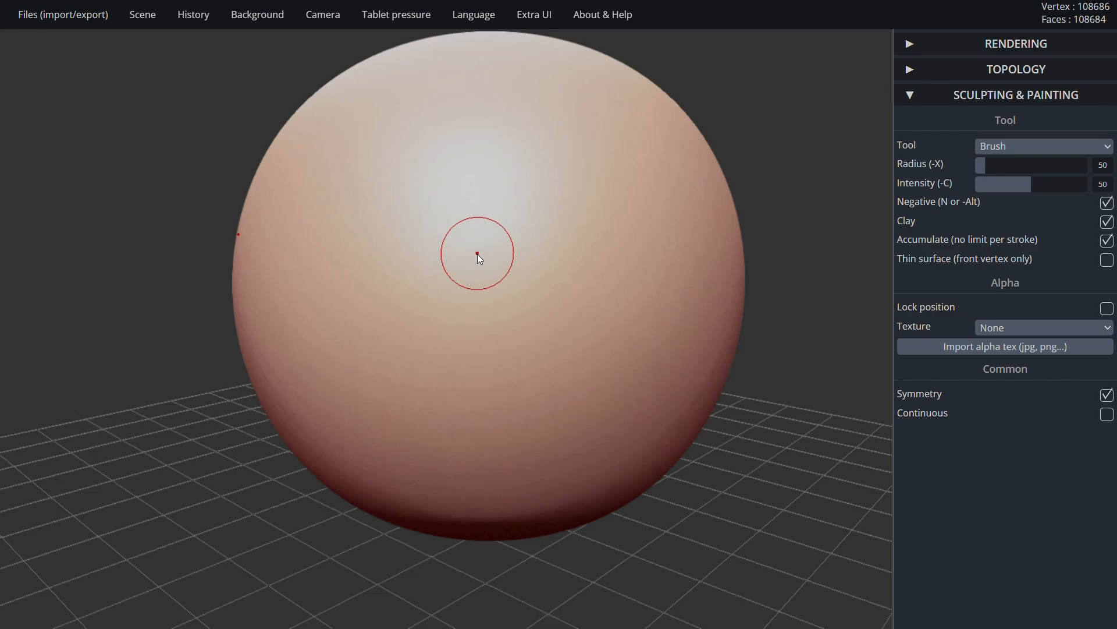
pyautogui.scroll(-6, 477, 253)
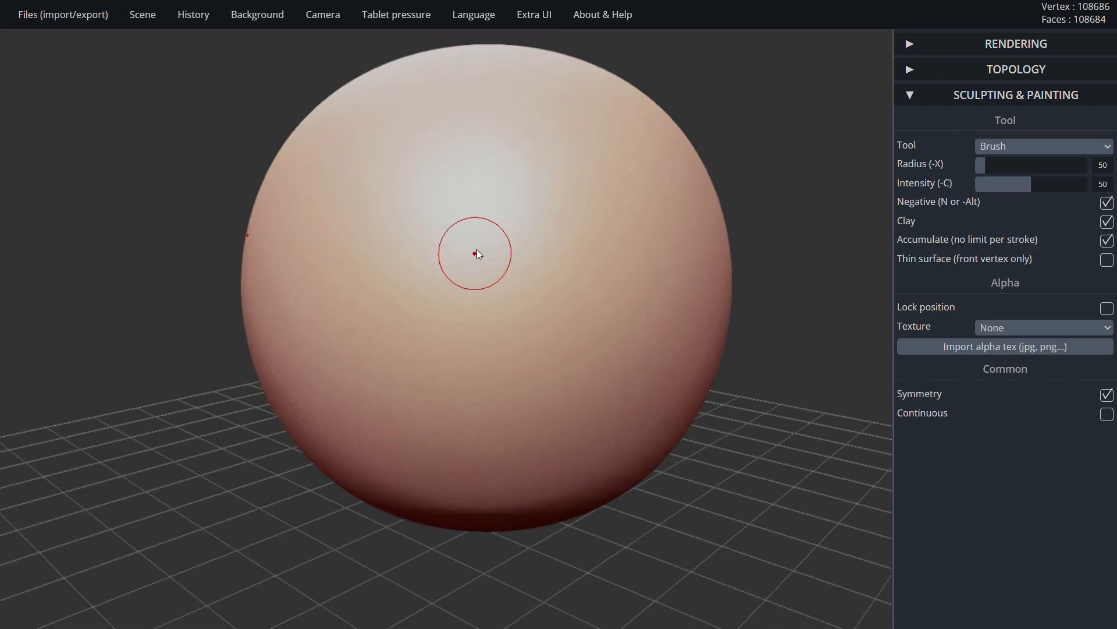
pyautogui.scroll(5, 469, 316)
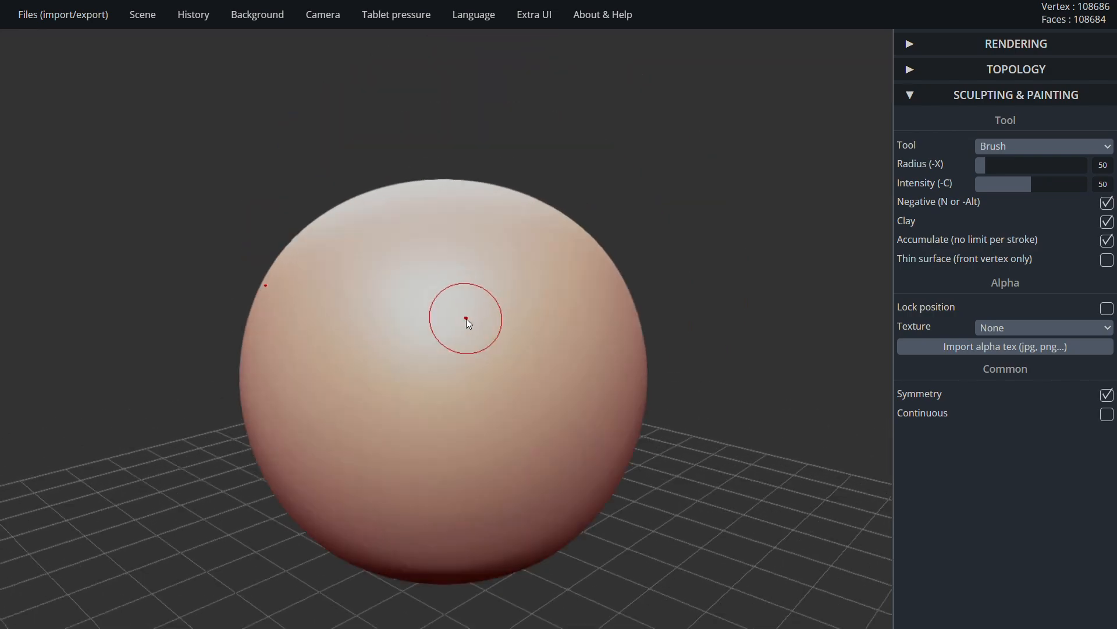
pyautogui.scroll(-3, 457, 336)
pyautogui.scroll(-2, 457, 337)
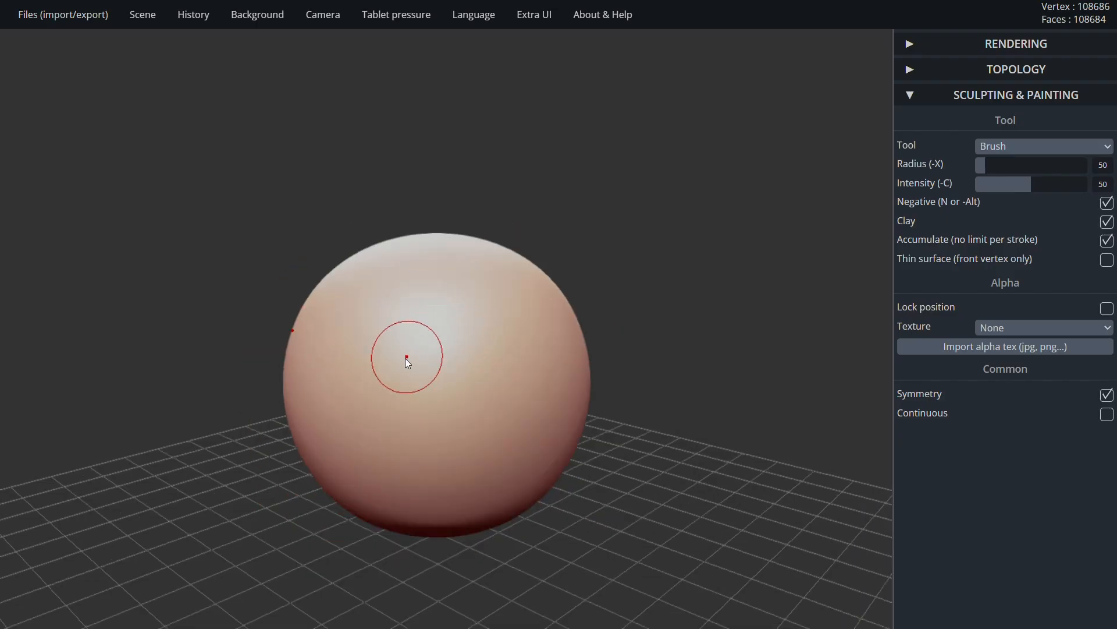
pyautogui.moveTo(406, 356); pyautogui.dragTo(397, 252, button='middle')
pyautogui.moveTo(357, 283)
pyautogui.mouseDown(button='right')
pyautogui.moveTo(526, 282)
pyautogui.moveTo(477, 300)
pyautogui.moveTo(361, 281)
pyautogui.moveTo(570, 351)
pyautogui.mouseUp(button='right')
pyautogui.scroll(4, 568, 350)
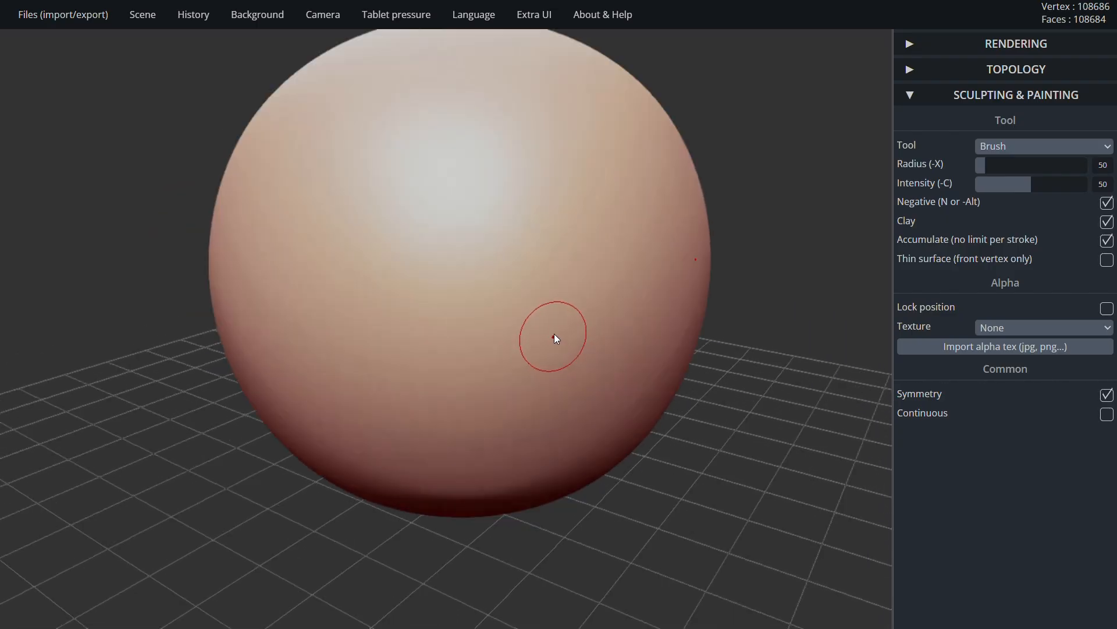
pyautogui.scroll(-2, 553, 321)
pyautogui.scroll(-4, 552, 316)
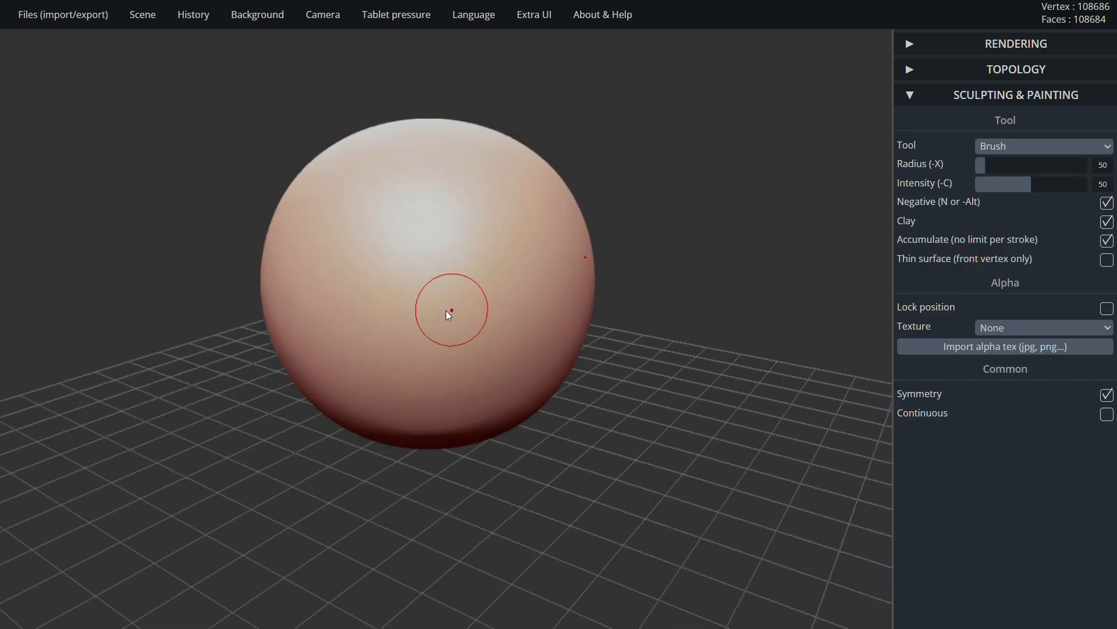
pyautogui.moveTo(366, 301)
pyautogui.mouseDown(button='right')
pyautogui.moveTo(517, 270)
pyautogui.moveTo(512, 293)
pyautogui.moveTo(550, 306)
pyautogui.mouseUp(button='right')
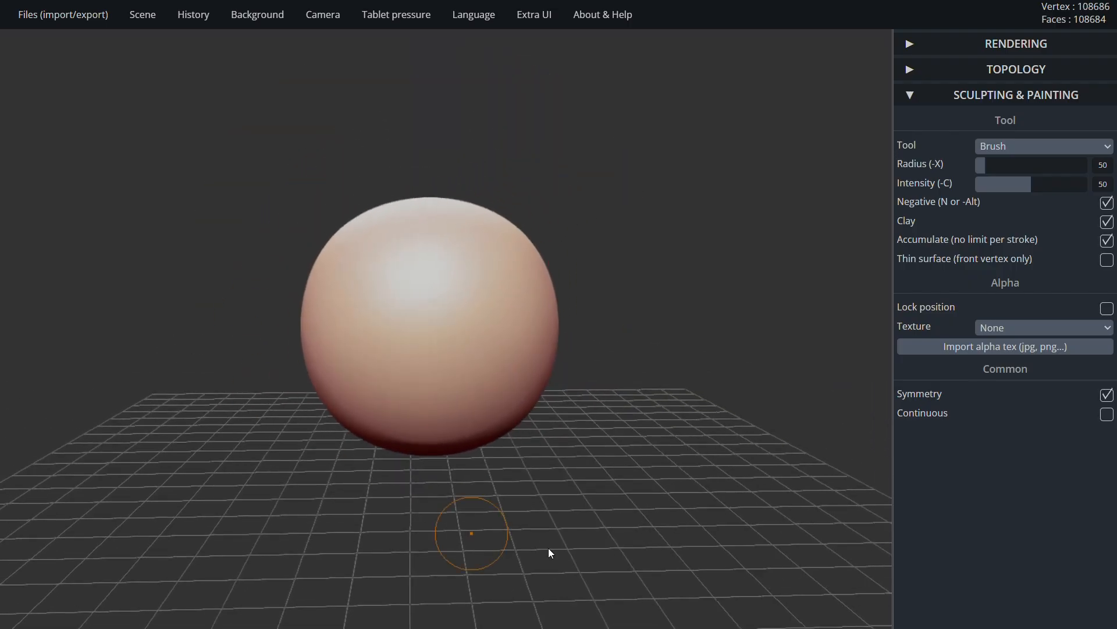
pyautogui.moveTo(455, 301)
pyautogui.mouseDown(button='right')
pyautogui.moveTo(568, 286)
pyautogui.moveTo(585, 305)
pyautogui.moveTo(359, 304)
pyautogui.moveTo(627, 302)
pyautogui.moveTo(440, 317)
pyautogui.moveTo(484, 302)
pyautogui.moveTo(553, 312)
pyautogui.moveTo(527, 302)
pyautogui.mouseUp(button='right')
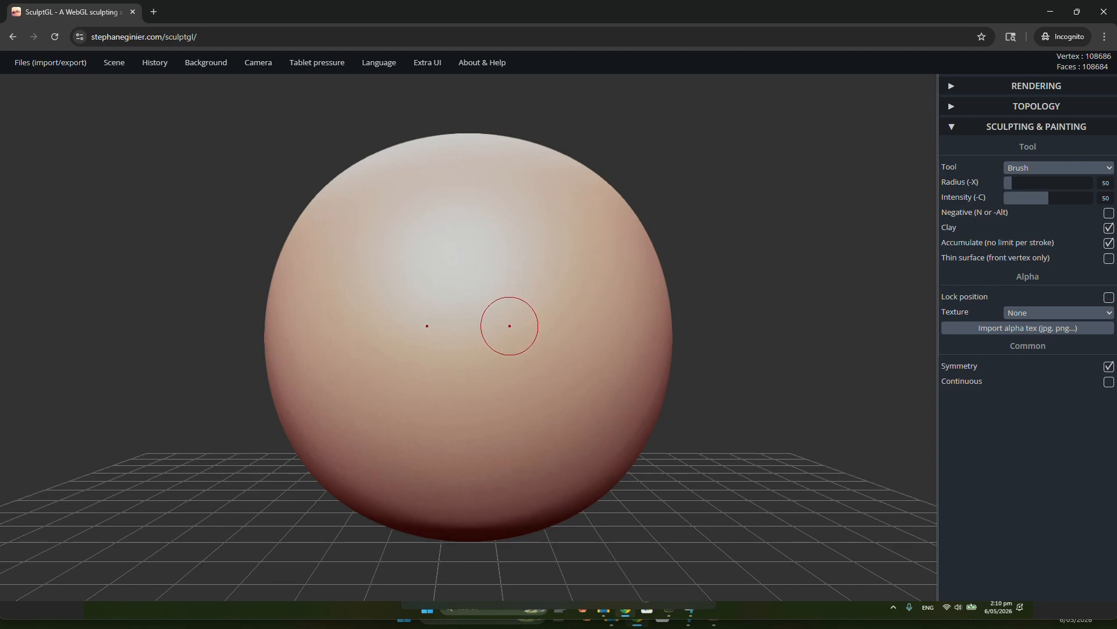
# Sculpt mirrored brow arches on the sphere's upper front with the Brush at radius 50, adding raised folds above and beneath them
pyautogui.moveTo(509, 326)
pyautogui.mouseDown()
pyautogui.moveTo(556, 239)
pyautogui.moveTo(594, 247)
pyautogui.moveTo(555, 230)
pyautogui.moveTo(623, 258)
pyautogui.moveTo(500, 273)
pyautogui.mouseUp()
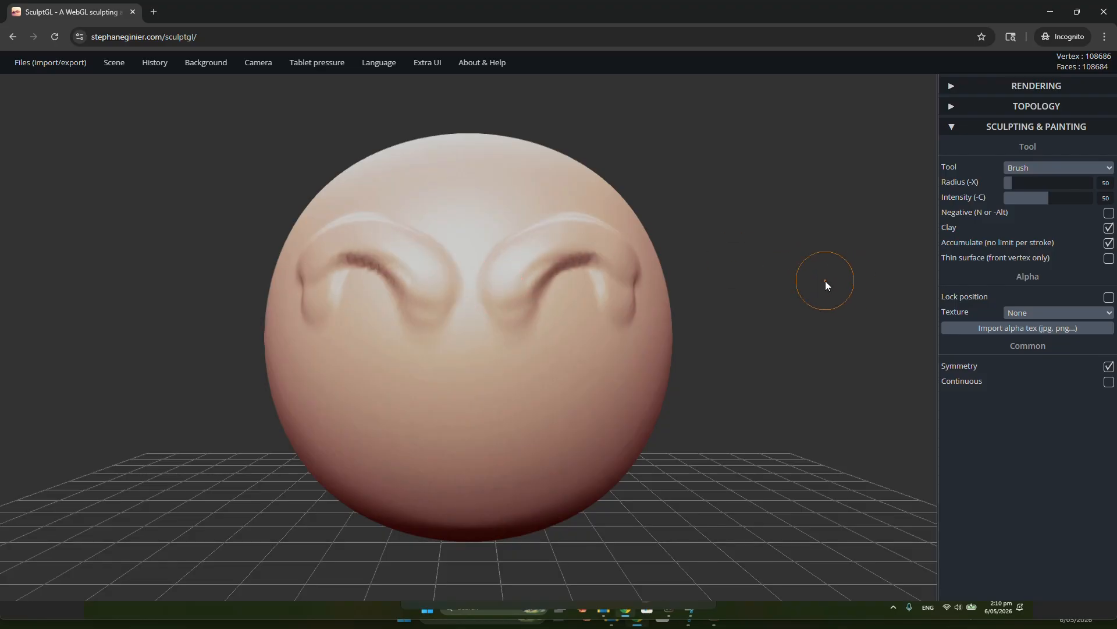
pyautogui.moveTo(808, 284)
pyautogui.mouseDown()
pyautogui.moveTo(494, 289)
pyautogui.moveTo(466, 311)
pyautogui.moveTo(601, 340)
pyautogui.moveTo(811, 332)
pyautogui.mouseUp()
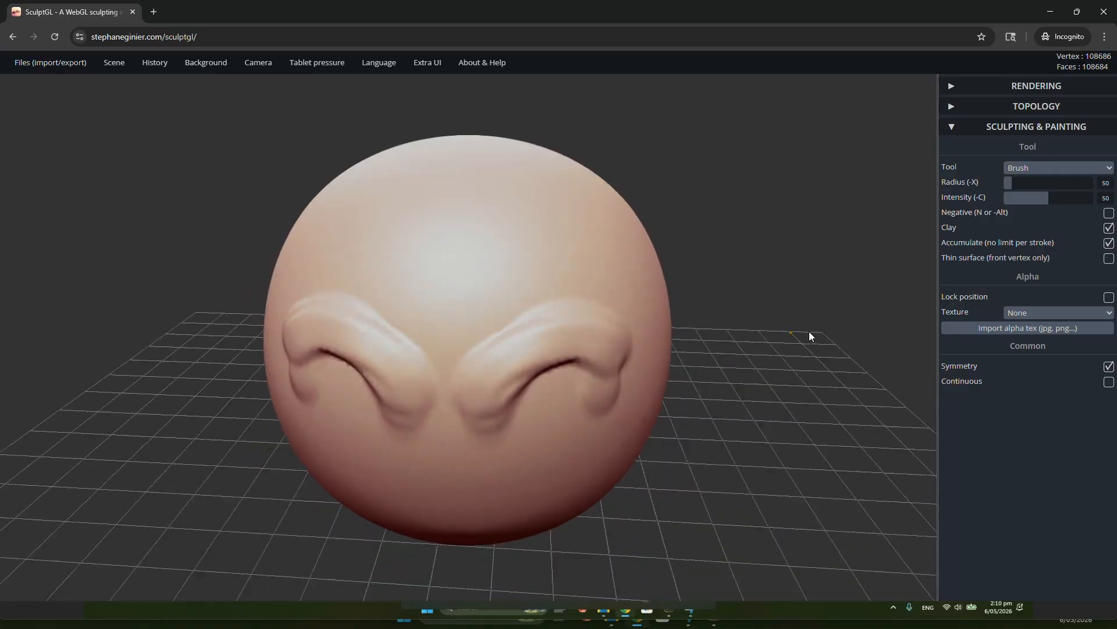
pyautogui.moveTo(630, 447); pyautogui.dragTo(710, 419, button='right')
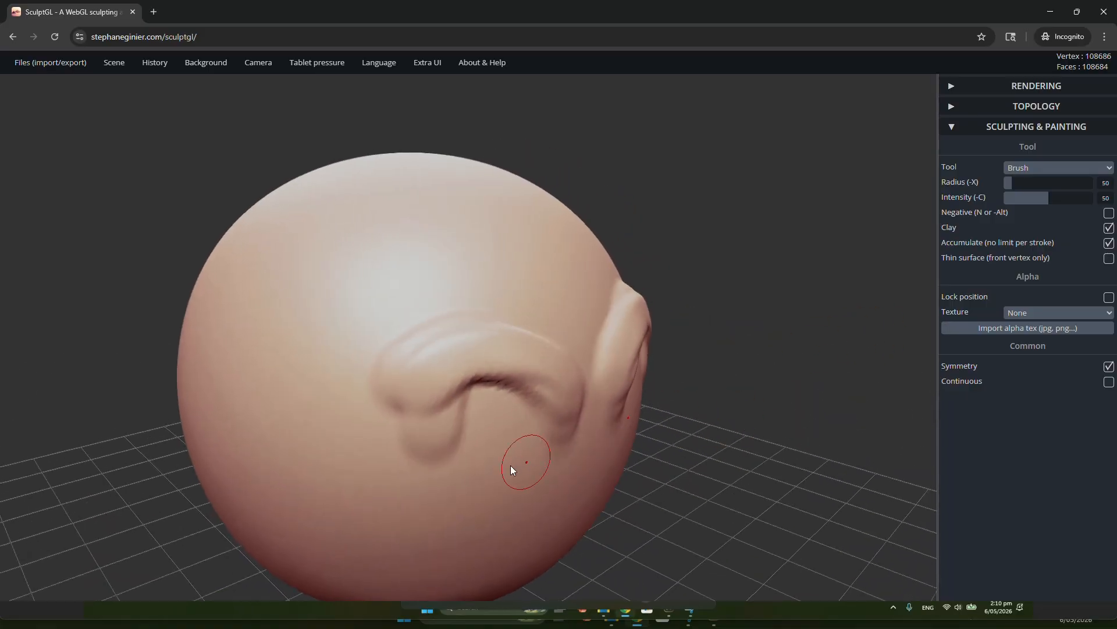
pyautogui.moveTo(509, 466); pyautogui.dragTo(599, 423, button='right')
pyautogui.moveTo(494, 407)
pyautogui.mouseDown(button='right')
pyautogui.moveTo(670, 414)
pyautogui.moveTo(628, 437)
pyautogui.moveTo(417, 434)
pyautogui.mouseUp(button='right')
pyautogui.moveTo(581, 373)
pyautogui.mouseDown()
pyautogui.moveTo(585, 329)
pyautogui.moveTo(507, 291)
pyautogui.moveTo(534, 457)
pyautogui.moveTo(434, 407)
pyautogui.mouseUp()
pyautogui.moveTo(815, 419); pyautogui.dragTo(669, 352, button='right')
pyautogui.moveTo(742, 466); pyautogui.dragTo(818, 410)
pyautogui.moveTo(826, 466); pyautogui.dragTo(866, 401)
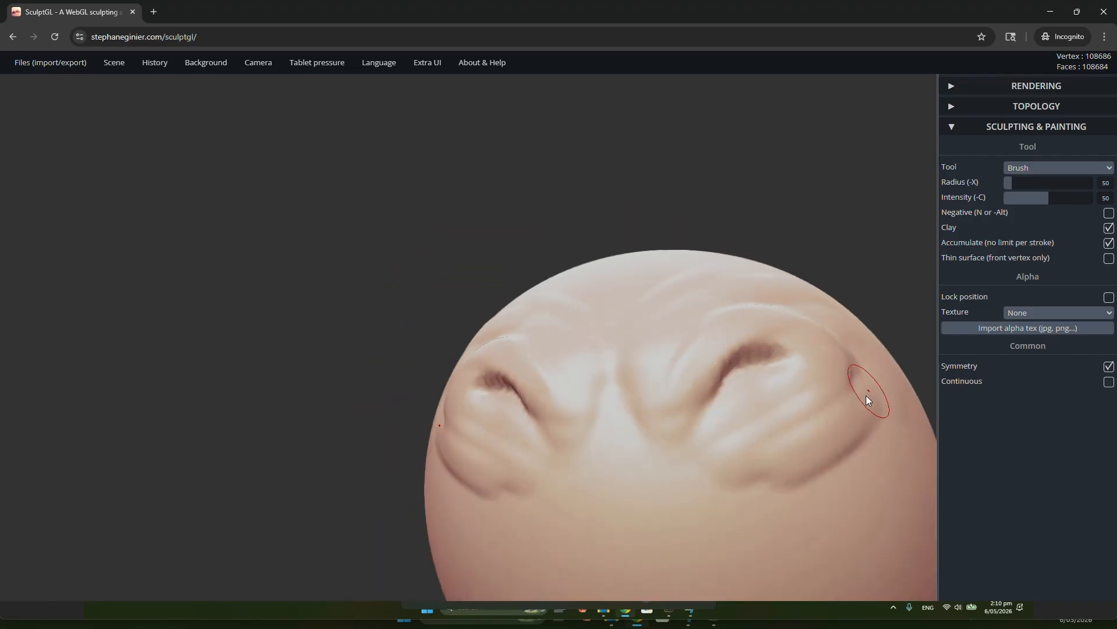
# Build up overlapping ridges along the outer and lower edges of both brow folds with symmetrical Brush strokes
pyautogui.moveTo(837, 492); pyautogui.dragTo(868, 355)
pyautogui.moveTo(868, 355); pyautogui.dragTo(820, 402, button='right')
pyautogui.moveTo(786, 483); pyautogui.dragTo(847, 387)
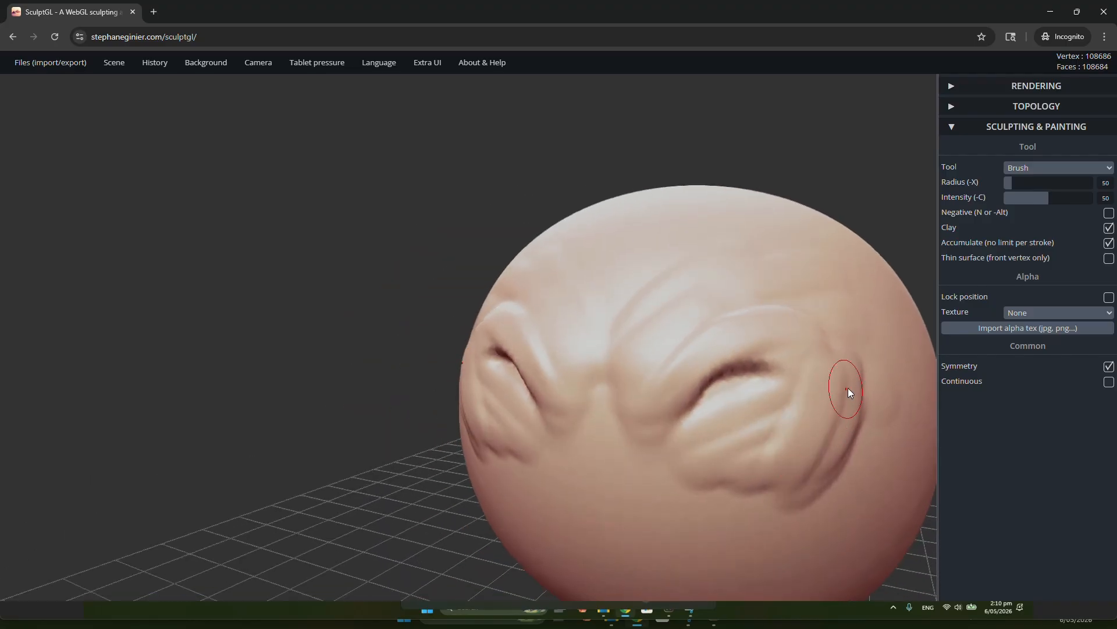
pyautogui.moveTo(831, 506)
pyautogui.mouseDown()
pyautogui.moveTo(877, 405)
pyautogui.moveTo(850, 508)
pyautogui.mouseUp()
pyautogui.moveTo(852, 420); pyautogui.dragTo(827, 514)
pyautogui.moveTo(814, 371); pyautogui.dragTo(757, 527)
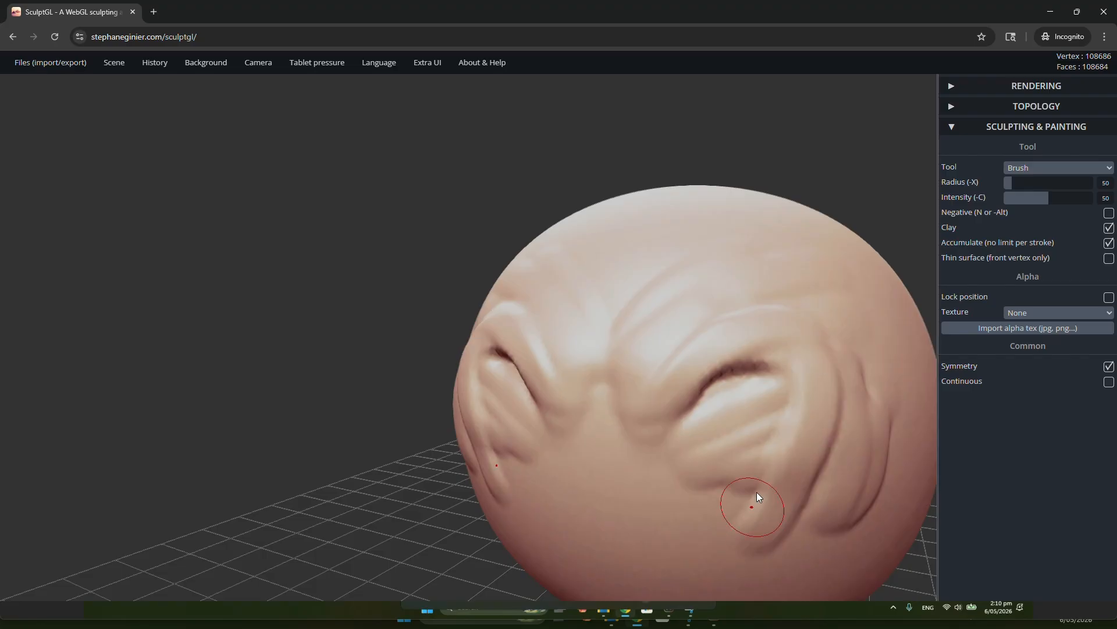
pyautogui.moveTo(783, 401); pyautogui.dragTo(723, 491)
pyautogui.moveTo(723, 492)
pyautogui.mouseDown(button='right')
pyautogui.moveTo(826, 411)
pyautogui.moveTo(857, 428)
pyautogui.moveTo(782, 389)
pyautogui.moveTo(667, 435)
pyautogui.moveTo(763, 418)
pyautogui.moveTo(684, 435)
pyautogui.mouseUp(button='right')
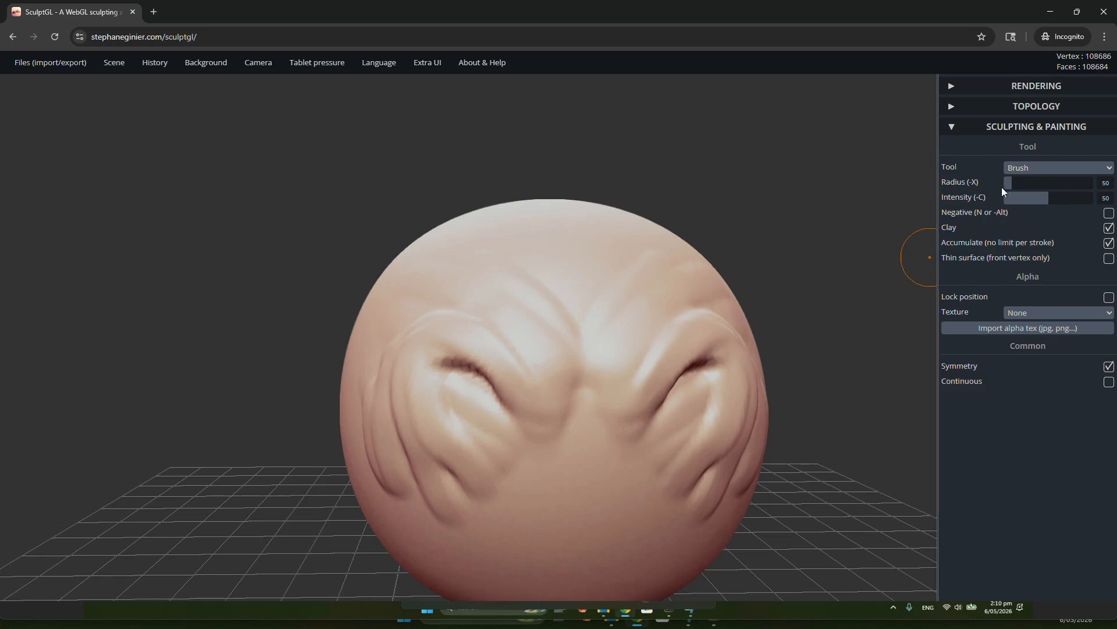
# Enlarge the brush radius and build a broad raised mass over the folds on the front of the head
pyautogui.moveTo(1014, 183); pyautogui.dragTo(1049, 182)
pyautogui.moveTo(643, 263)
pyautogui.mouseDown()
pyautogui.moveTo(688, 299)
pyautogui.moveTo(707, 396)
pyautogui.moveTo(739, 387)
pyautogui.mouseUp()
pyautogui.moveTo(820, 346)
pyautogui.mouseDown()
pyautogui.moveTo(624, 312)
pyautogui.moveTo(560, 376)
pyautogui.moveTo(719, 342)
pyautogui.mouseUp()
# Set the brush radius to 28 and sculpt a small pair of mirrored arches on the upper front
pyautogui.moveTo(1048, 185); pyautogui.dragTo(1008, 190)
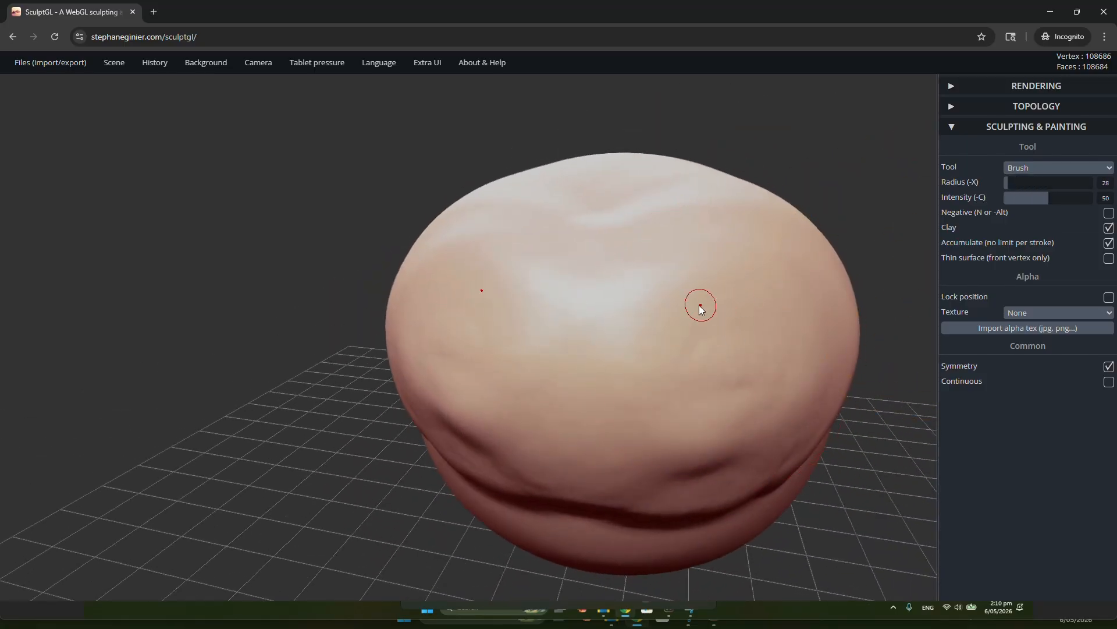
pyautogui.moveTo(693, 305)
pyautogui.mouseDown()
pyautogui.moveTo(772, 319)
pyautogui.moveTo(746, 296)
pyautogui.moveTo(699, 309)
pyautogui.moveTo(761, 307)
pyautogui.moveTo(693, 326)
pyautogui.moveTo(751, 305)
pyautogui.moveTo(767, 337)
pyautogui.mouseUp()
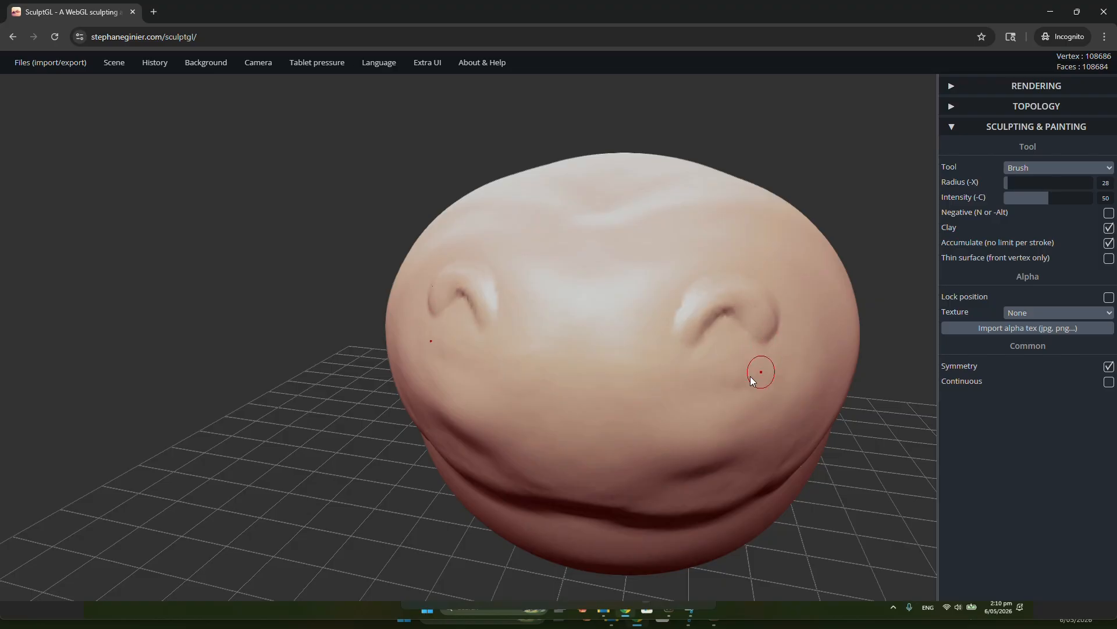
pyautogui.moveTo(761, 368)
pyautogui.mouseDown(button='right')
pyautogui.moveTo(822, 359)
pyautogui.moveTo(781, 374)
pyautogui.mouseUp(button='right')
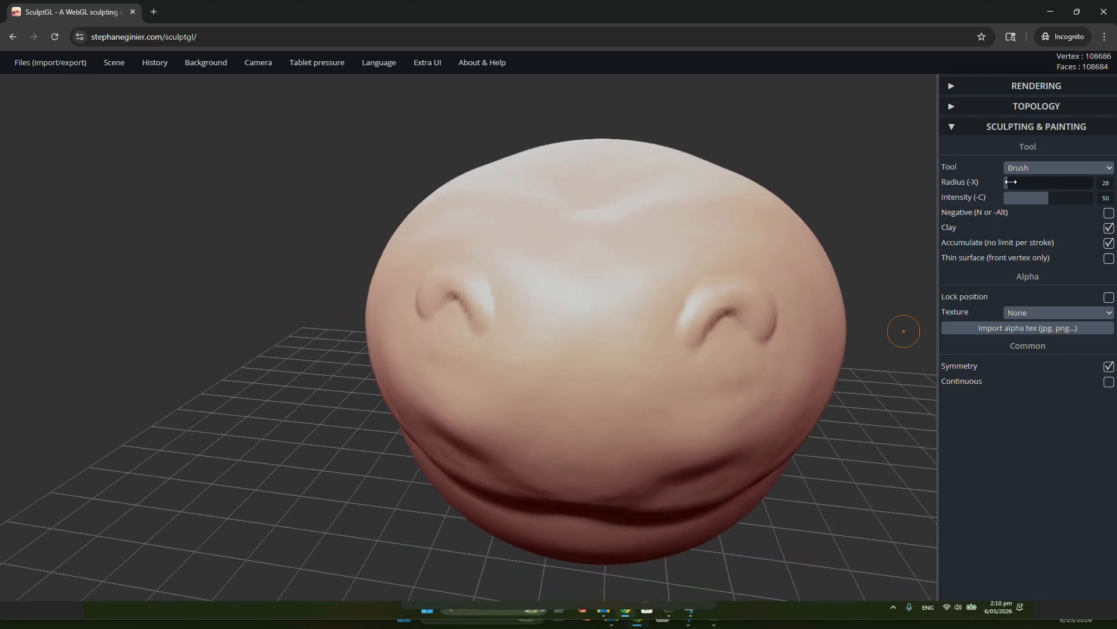
# Set the brush radius to 127 and intensity to 94, and bulk up the small arches into large rounded mounds
pyautogui.moveTo(1012, 182)
pyautogui.mouseDown()
pyautogui.moveTo(1075, 201)
pyautogui.moveTo(1035, 201)
pyautogui.moveTo(1088, 201)
pyautogui.mouseUp()
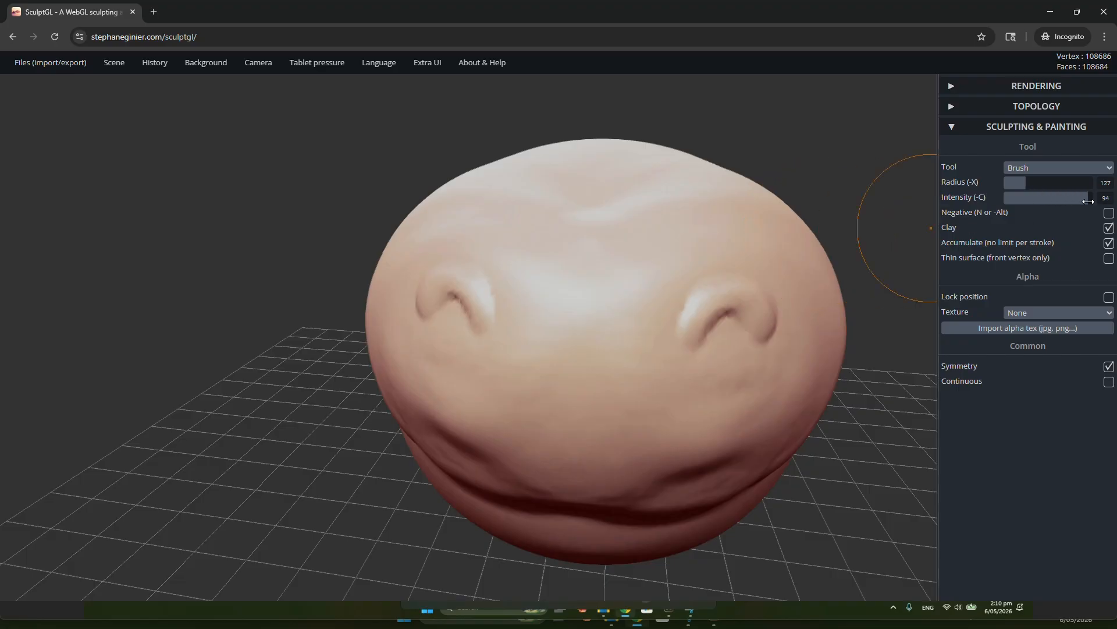
pyautogui.moveTo(615, 345)
pyautogui.mouseDown()
pyautogui.moveTo(730, 306)
pyautogui.moveTo(699, 291)
pyautogui.moveTo(663, 325)
pyautogui.moveTo(713, 349)
pyautogui.moveTo(707, 272)
pyautogui.moveTo(733, 334)
pyautogui.moveTo(800, 291)
pyautogui.mouseUp()
pyautogui.moveTo(838, 317)
pyautogui.mouseDown(button='right')
pyautogui.moveTo(798, 250)
pyautogui.moveTo(653, 219)
pyautogui.moveTo(588, 312)
pyautogui.moveTo(896, 212)
pyautogui.mouseUp(button='right')
# Set the brush intensity to 6 and add faint, gradual strokes to the surface around the mounds
pyautogui.moveTo(1013, 204)
pyautogui.mouseDown()
pyautogui.moveTo(1040, 205)
pyautogui.moveTo(1010, 213)
pyautogui.mouseUp()
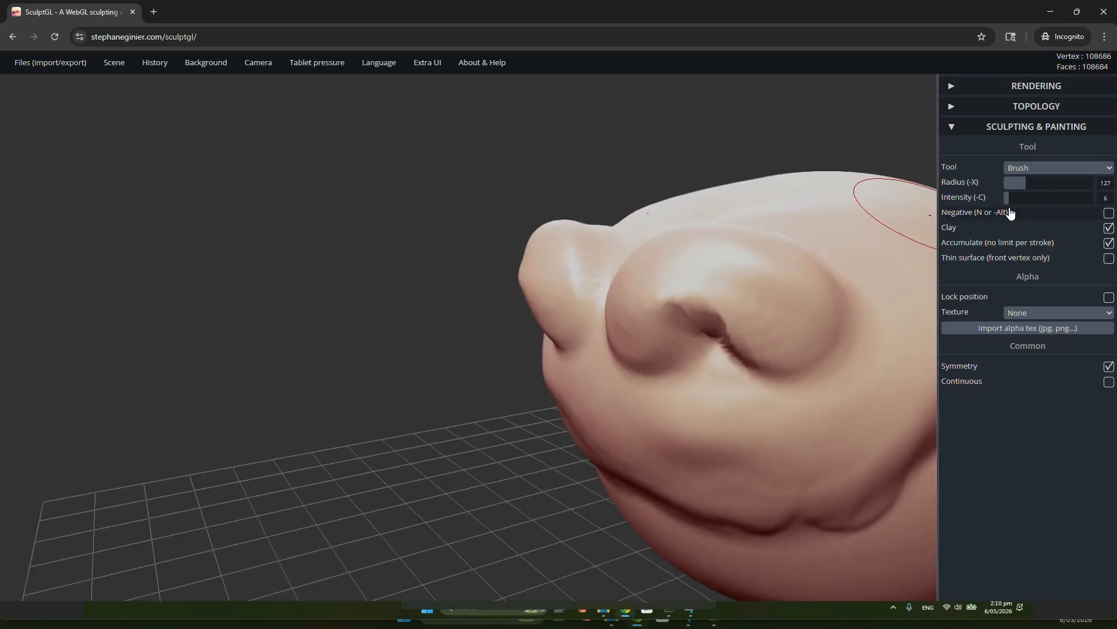
pyautogui.moveTo(777, 236); pyautogui.dragTo(827, 335, button='right')
pyautogui.moveTo(839, 179)
pyautogui.mouseDown()
pyautogui.moveTo(826, 146)
pyautogui.moveTo(815, 200)
pyautogui.moveTo(801, 179)
pyautogui.moveTo(818, 224)
pyautogui.mouseUp()
pyautogui.moveTo(818, 224)
pyautogui.mouseDown(button='right')
pyautogui.moveTo(753, 182)
pyautogui.moveTo(804, 257)
pyautogui.moveTo(657, 317)
pyautogui.moveTo(662, 287)
pyautogui.moveTo(715, 271)
pyautogui.moveTo(722, 296)
pyautogui.moveTo(768, 351)
pyautogui.moveTo(767, 380)
pyautogui.moveTo(596, 368)
pyautogui.mouseUp(button='right')
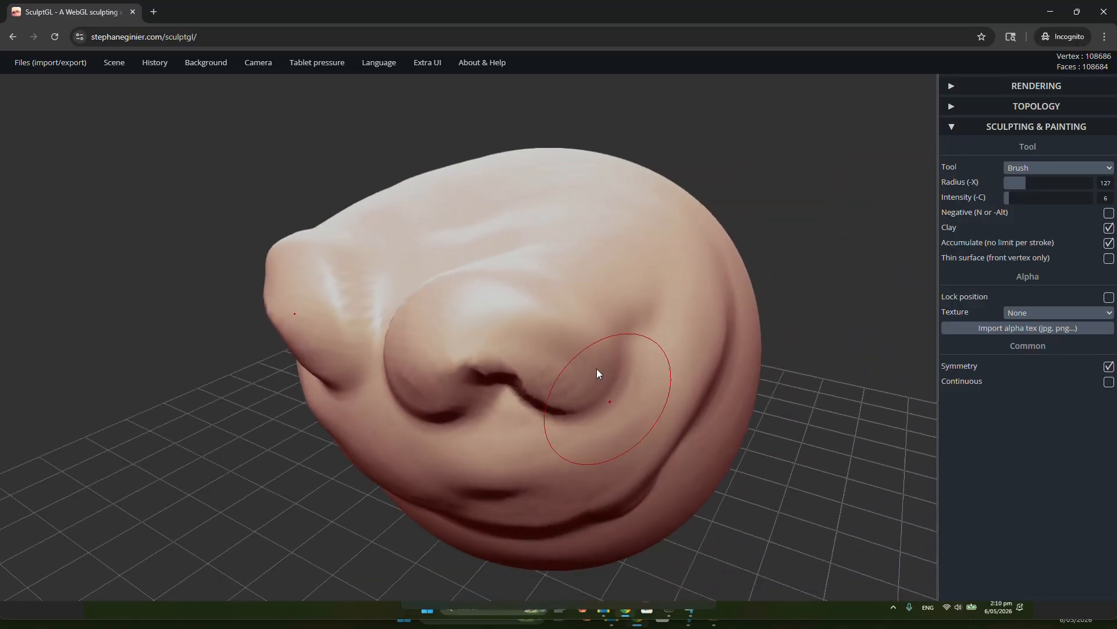
pyautogui.moveTo(663, 340)
pyautogui.mouseDown(button='right')
pyautogui.moveTo(612, 295)
pyautogui.moveTo(621, 344)
pyautogui.moveTo(584, 342)
pyautogui.mouseUp(button='right')
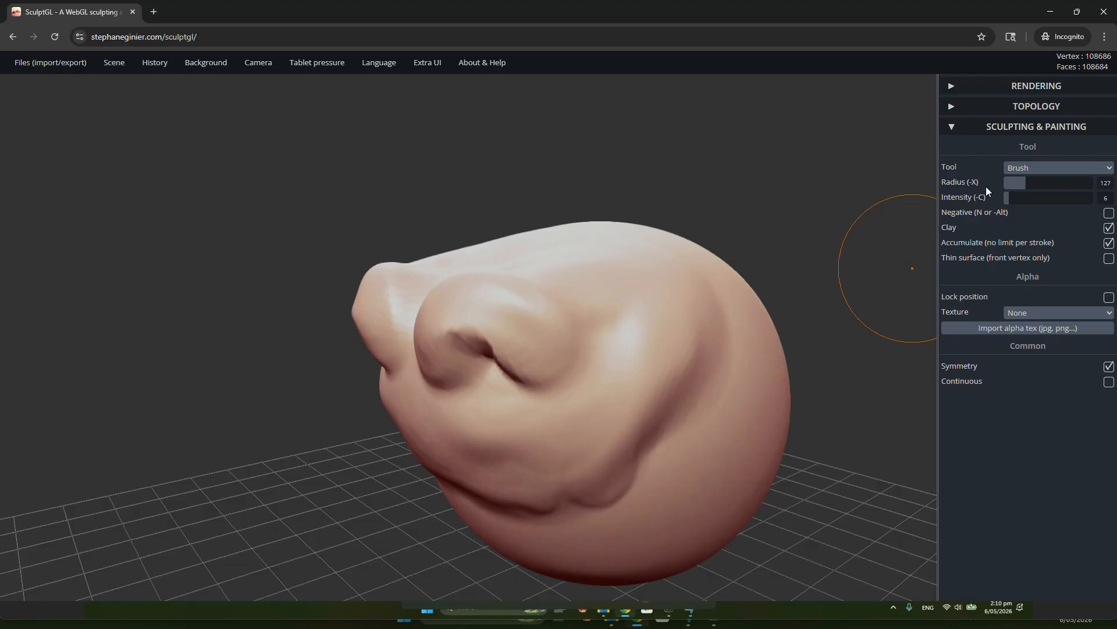
# Set the brush radius to 159 and intensity to 57, and add more volume to the mirrored mounds
pyautogui.press('x')
pyautogui.press('x')
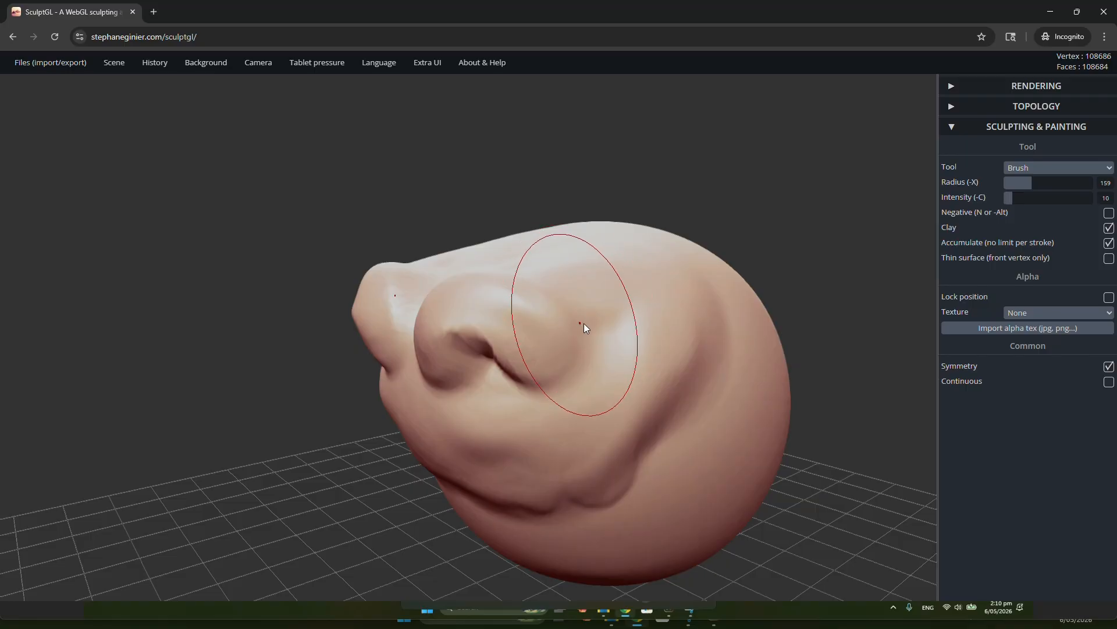
pyautogui.press('c')
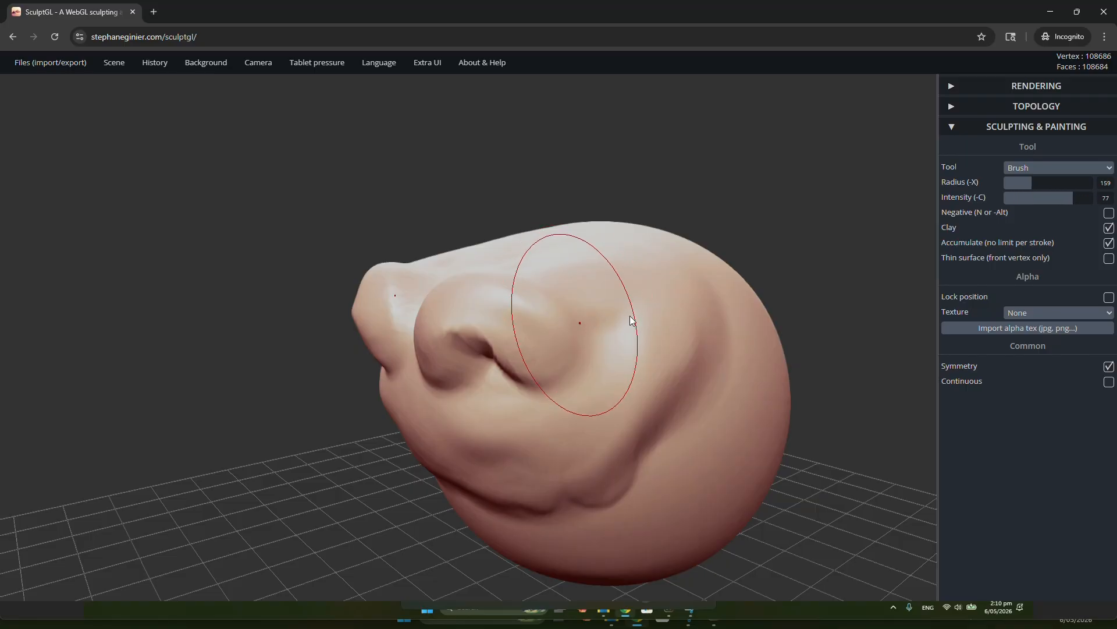
pyautogui.moveTo(598, 310)
pyautogui.mouseDown(button='right')
pyautogui.moveTo(711, 312)
pyautogui.moveTo(623, 332)
pyautogui.moveTo(593, 327)
pyautogui.moveTo(859, 293)
pyautogui.mouseUp(button='right')
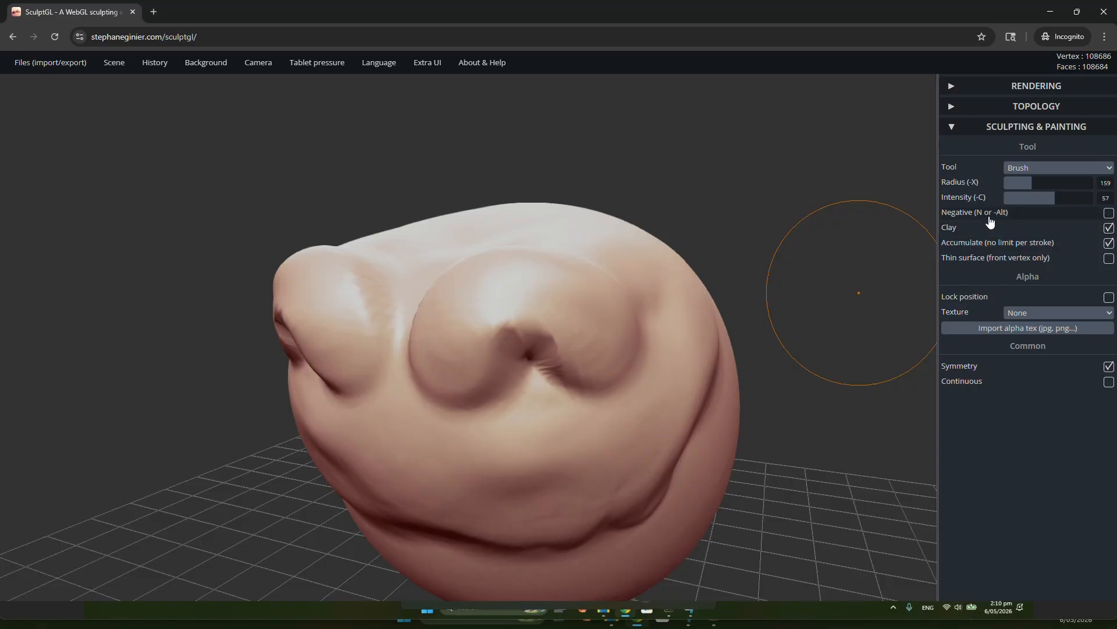
# Carve deep mirrored eye sockets beneath the two mounds with the Brush in Negative mode
pyautogui.moveTo(759, 334)
pyautogui.mouseDown(button='right')
pyautogui.moveTo(622, 375)
pyautogui.moveTo(623, 348)
pyautogui.mouseUp(button='right')
pyautogui.moveTo(502, 479)
pyautogui.keyDown('alt'); pyautogui.mouseDown()
pyautogui.moveTo(561, 462)
pyautogui.moveTo(479, 463)
pyautogui.mouseUp(); pyautogui.keyUp('alt')
pyautogui.moveTo(549, 484)
pyautogui.mouseDown()
pyautogui.moveTo(513, 407)
pyautogui.moveTo(567, 421)
pyautogui.mouseUp()
pyautogui.press('n')
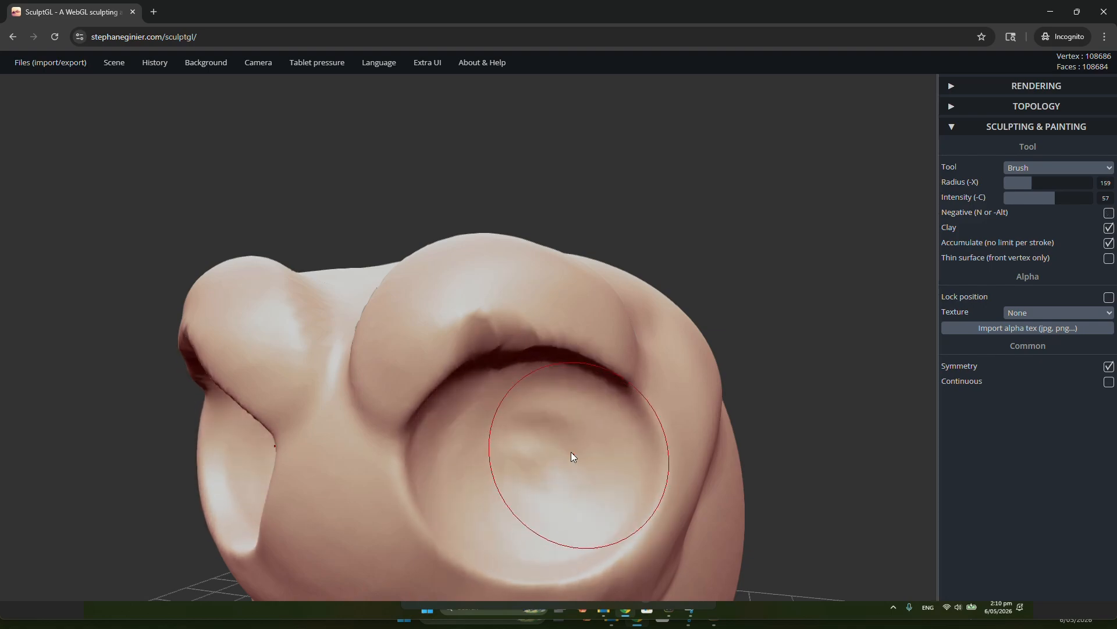
pyautogui.moveTo(571, 451)
pyautogui.mouseDown(button='right')
pyautogui.moveTo(734, 412)
pyautogui.moveTo(522, 461)
pyautogui.moveTo(371, 442)
pyautogui.moveTo(372, 376)
pyautogui.moveTo(496, 463)
pyautogui.moveTo(717, 432)
pyautogui.moveTo(521, 456)
pyautogui.mouseUp(button='right')
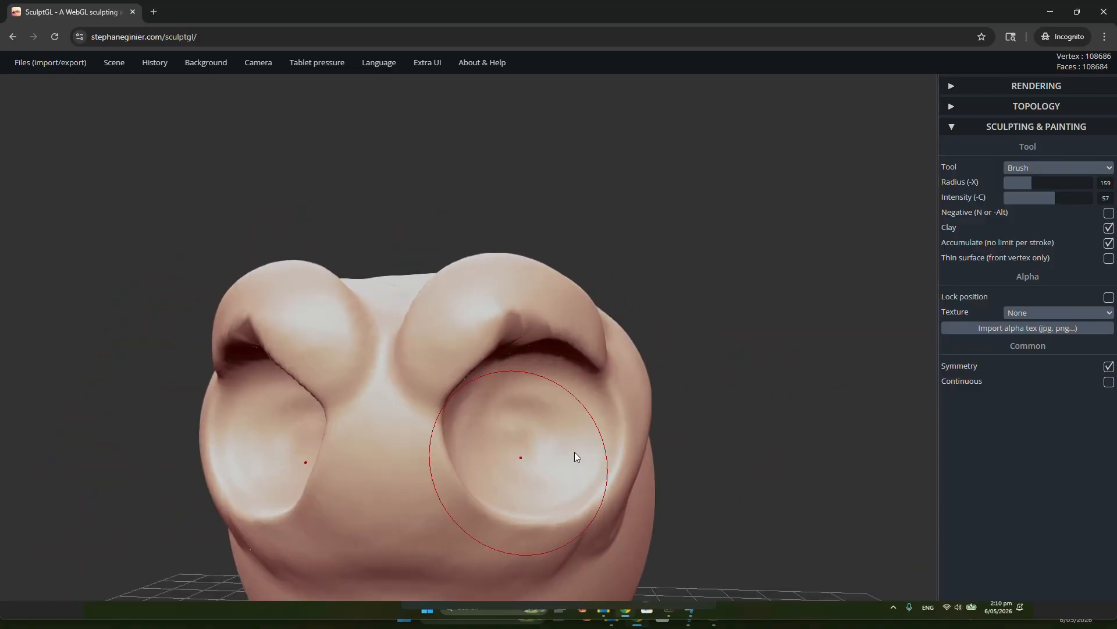
# Carve a mirrored hollow into each side of the head behind the eye sockets in Negative mode, and turn Negative off
pyautogui.keyDown('alt'); pyautogui.moveTo(546, 437); pyautogui.dragTo(573, 433); pyautogui.keyUp('alt')
pyautogui.moveTo(637, 402)
pyautogui.mouseDown(button='right')
pyautogui.moveTo(386, 425)
pyautogui.moveTo(591, 429)
pyautogui.mouseUp(button='right')
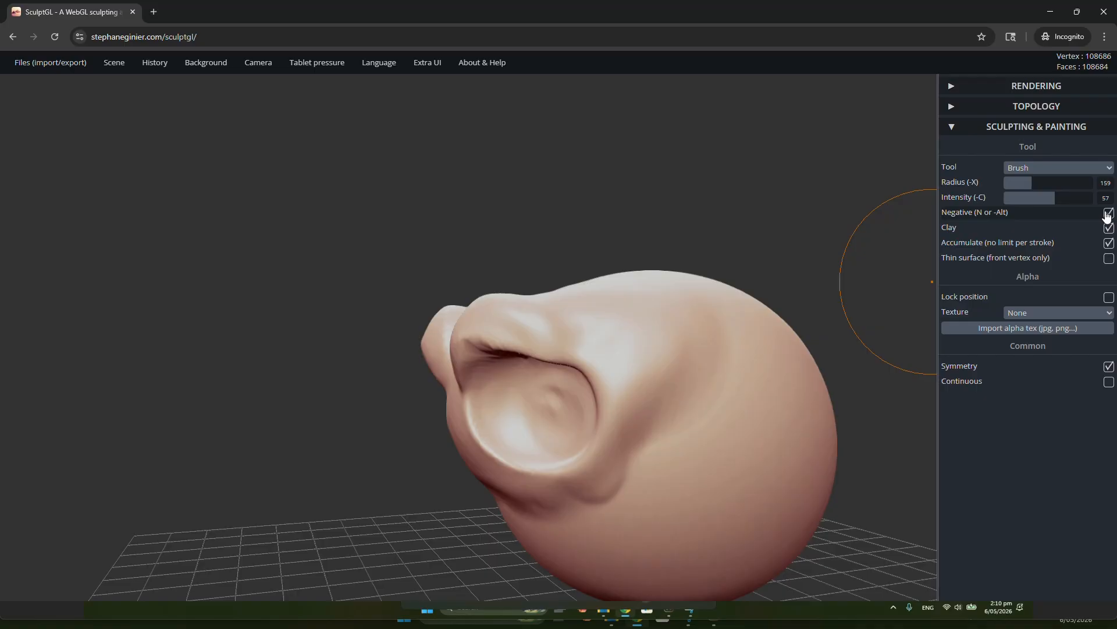
pyautogui.moveTo(703, 404); pyautogui.dragTo(714, 409)
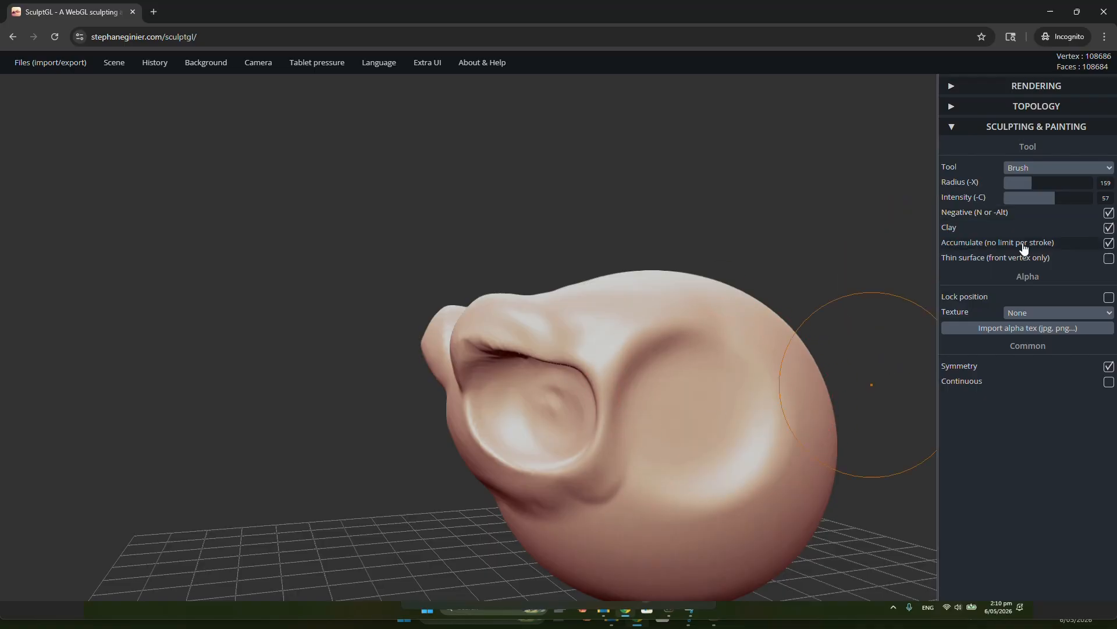
pyautogui.click(1109, 213)
# Try a one-sided Brush stroke on the face with Symmetry off, undo it, and turn Symmetry back on
pyautogui.moveTo(756, 350); pyautogui.dragTo(696, 416)
pyautogui.moveTo(697, 416)
pyautogui.mouseDown(button='right')
pyautogui.moveTo(784, 410)
pyautogui.moveTo(547, 415)
pyautogui.moveTo(727, 396)
pyautogui.mouseUp(button='right')
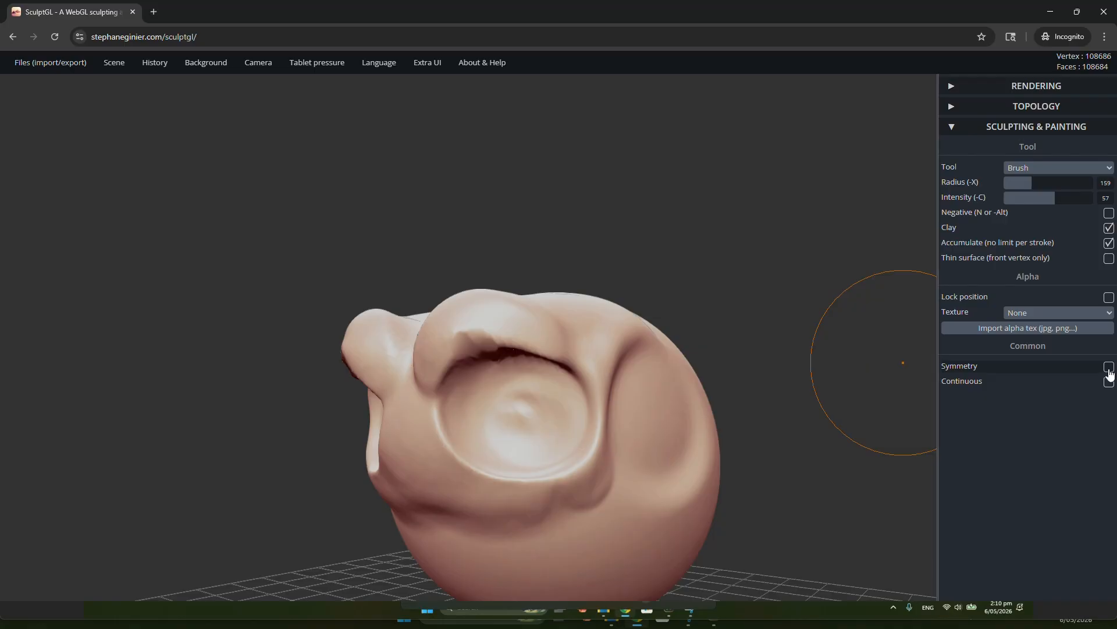
pyautogui.moveTo(578, 397); pyautogui.dragTo(687, 364, button='right')
pyautogui.moveTo(564, 519)
pyautogui.mouseDown()
pyautogui.moveTo(547, 518)
pyautogui.moveTo(509, 453)
pyautogui.moveTo(553, 490)
pyautogui.mouseUp()
pyautogui.scroll(-3, 553, 490)
pyautogui.moveTo(453, 442); pyautogui.dragTo(511, 439, button='right')
pyautogui.hotkey('ctrl', 'z')
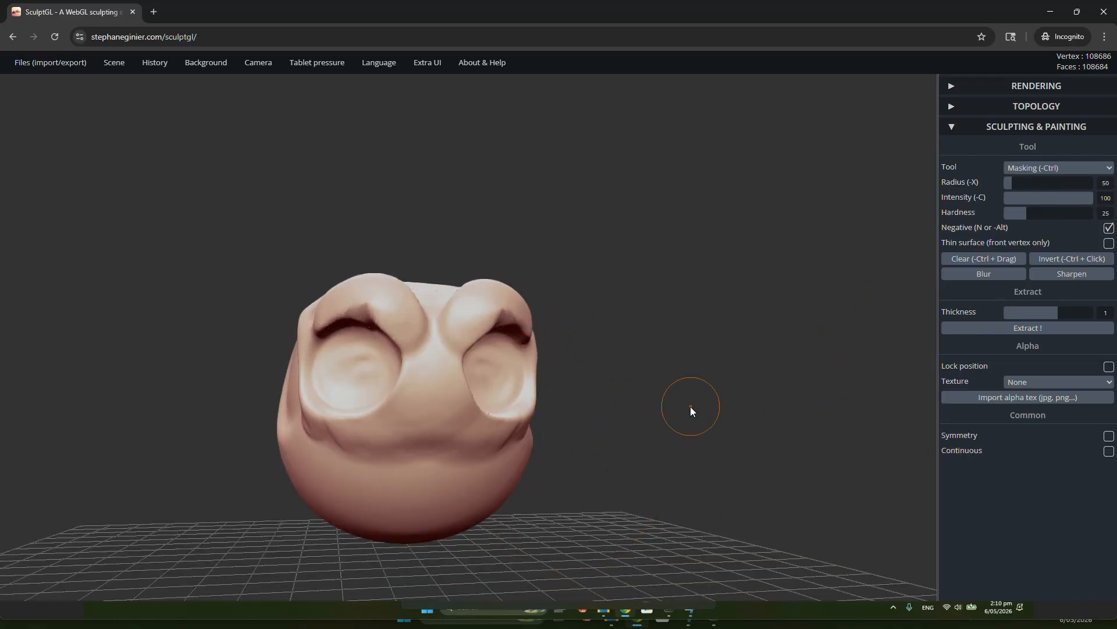
pyautogui.click(1109, 366)
# Build up mirrored volume on the cheeks and jaw below the eye sockets with the Brush
pyautogui.moveTo(515, 377); pyautogui.dragTo(493, 448, button='right')
pyautogui.moveTo(534, 476); pyautogui.dragTo(511, 437)
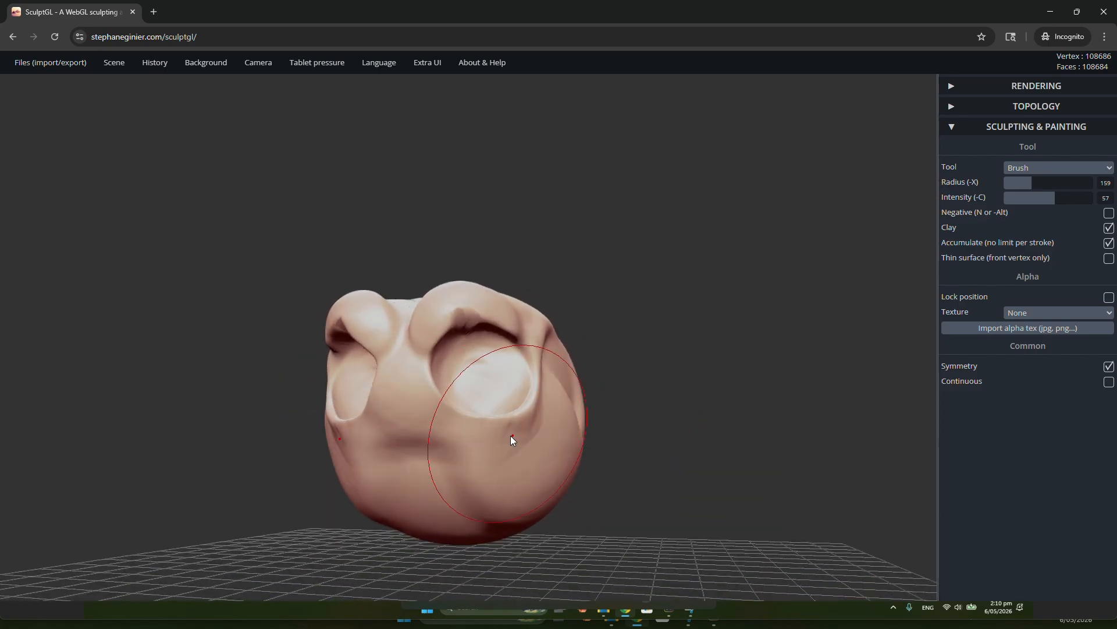
pyautogui.moveTo(511, 435)
pyautogui.mouseDown(button='right')
pyautogui.moveTo(680, 462)
pyautogui.moveTo(569, 421)
pyautogui.moveTo(556, 469)
pyautogui.moveTo(439, 491)
pyautogui.moveTo(633, 464)
pyautogui.moveTo(544, 468)
pyautogui.moveTo(519, 508)
pyautogui.moveTo(532, 434)
pyautogui.moveTo(474, 428)
pyautogui.moveTo(504, 460)
pyautogui.mouseUp(button='right')
pyautogui.moveTo(504, 455)
pyautogui.keyDown('shift'); pyautogui.mouseDown()
pyautogui.moveTo(489, 415)
pyautogui.moveTo(442, 422)
pyautogui.mouseUp(); pyautogui.keyUp('shift')
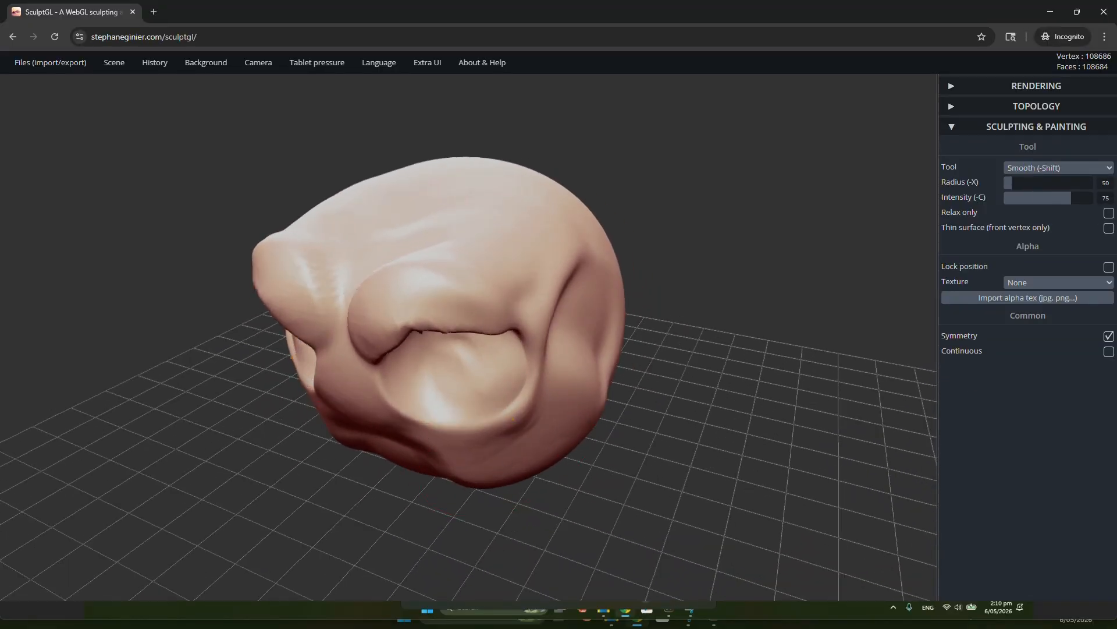
pyautogui.moveTo(520, 366); pyautogui.dragTo(512, 319, button='right')
pyautogui.moveTo(512, 319)
pyautogui.keyDown('shift'); pyautogui.mouseDown()
pyautogui.moveTo(404, 308)
pyautogui.moveTo(399, 341)
pyautogui.mouseUp(); pyautogui.keyUp('shift')
pyautogui.moveTo(399, 342)
pyautogui.mouseDown(button='right')
pyautogui.moveTo(592, 331)
pyautogui.moveTo(506, 355)
pyautogui.moveTo(591, 362)
pyautogui.moveTo(581, 441)
pyautogui.moveTo(540, 373)
pyautogui.moveTo(911, 320)
pyautogui.mouseUp(button='right')
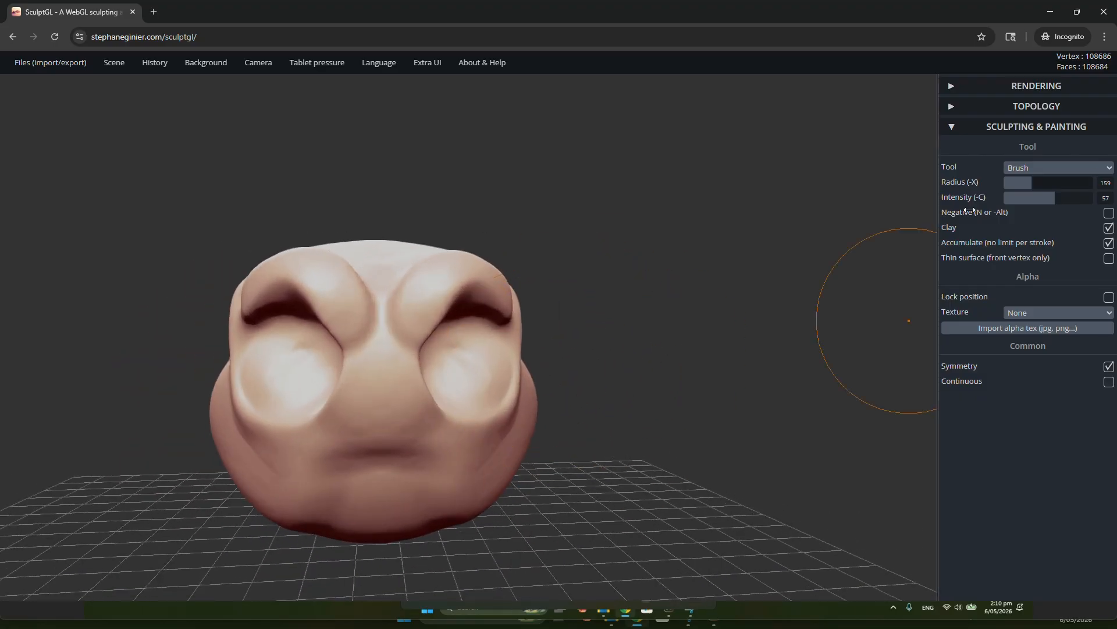
pyautogui.moveTo(430, 414)
pyautogui.mouseDown(button='right')
pyautogui.moveTo(369, 408)
pyautogui.moveTo(459, 406)
pyautogui.moveTo(419, 394)
pyautogui.mouseUp(button='right')
# Smooth the mirrored eye sockets and their rims with the Smooth tool at radius 50 and intensity 75
pyautogui.click(1065, 170)
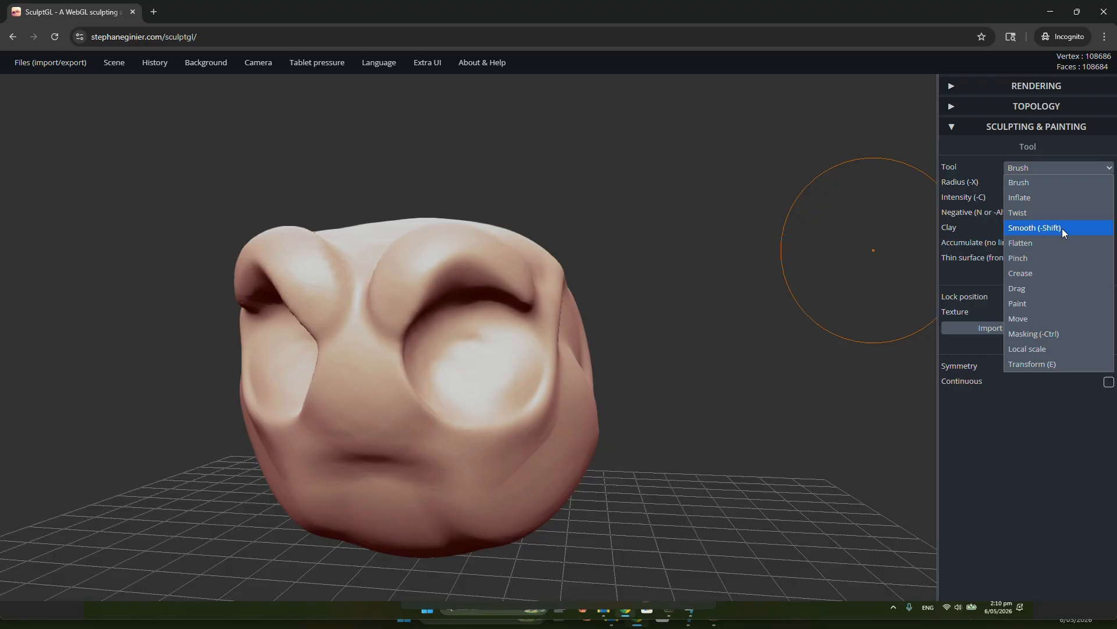
pyautogui.click(1039, 180)
pyautogui.press('shift')
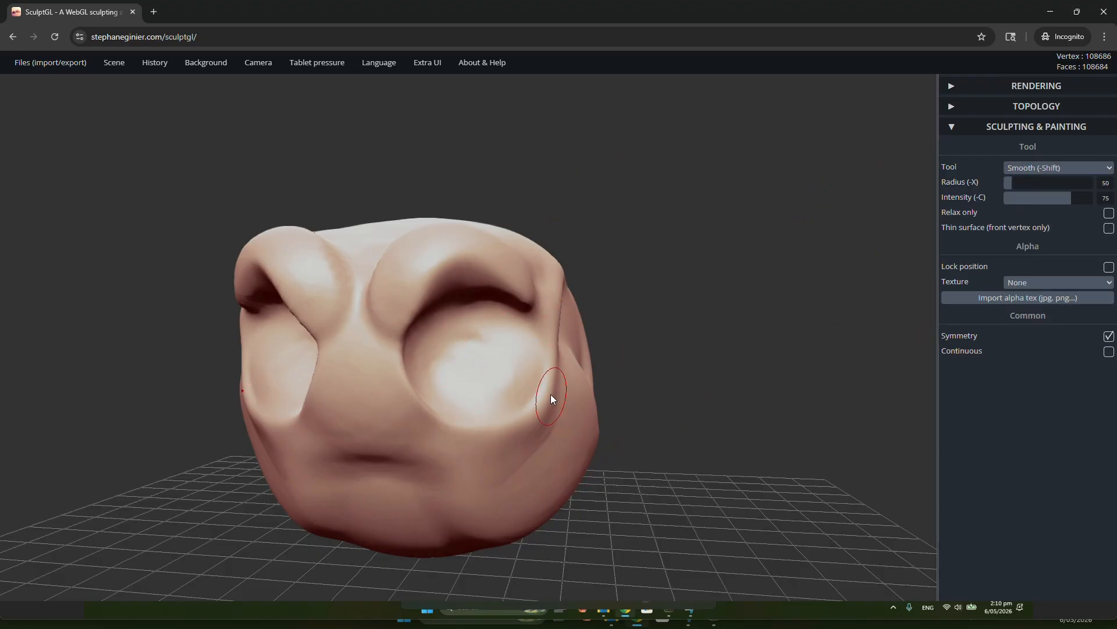
pyautogui.moveTo(592, 379); pyautogui.dragTo(480, 380, button='right')
pyautogui.keyDown('shift'); pyautogui.moveTo(480, 381); pyautogui.dragTo(471, 379); pyautogui.keyUp('shift')
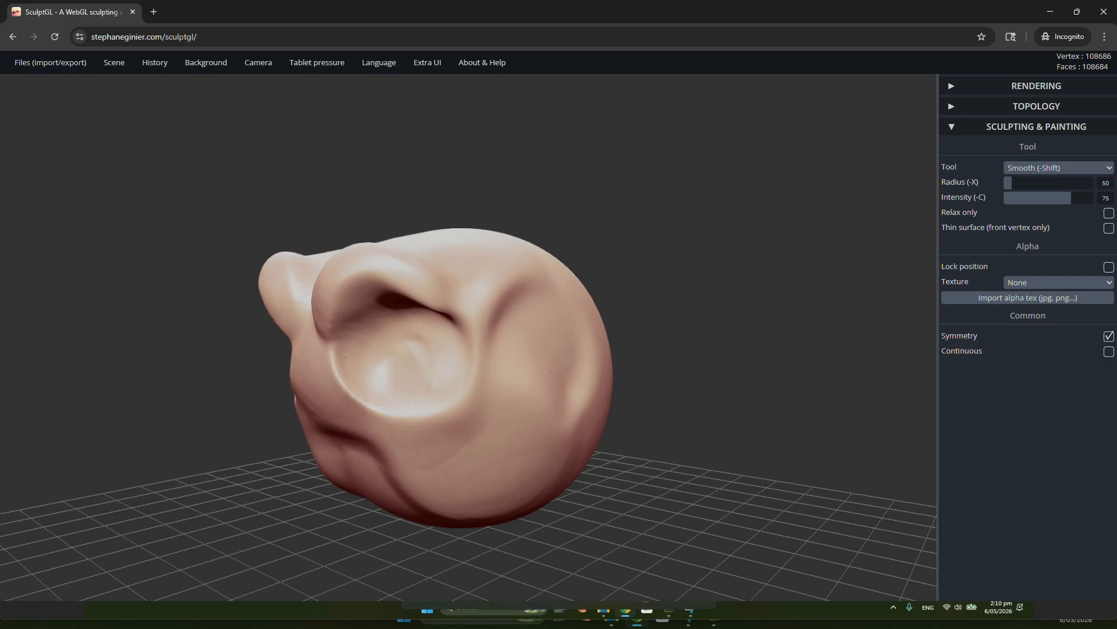
pyautogui.moveTo(376, 397)
pyautogui.keyDown('shift'); pyautogui.mouseDown()
pyautogui.moveTo(369, 318)
pyautogui.moveTo(433, 313)
pyautogui.mouseUp(); pyautogui.keyUp('shift')
pyautogui.moveTo(433, 317); pyautogui.dragTo(496, 332, button='right')
pyautogui.moveTo(427, 352); pyautogui.dragTo(407, 323)
pyautogui.hotkey('ctrl', 'z')
pyautogui.moveTo(459, 313); pyautogui.dragTo(438, 348, button='right')
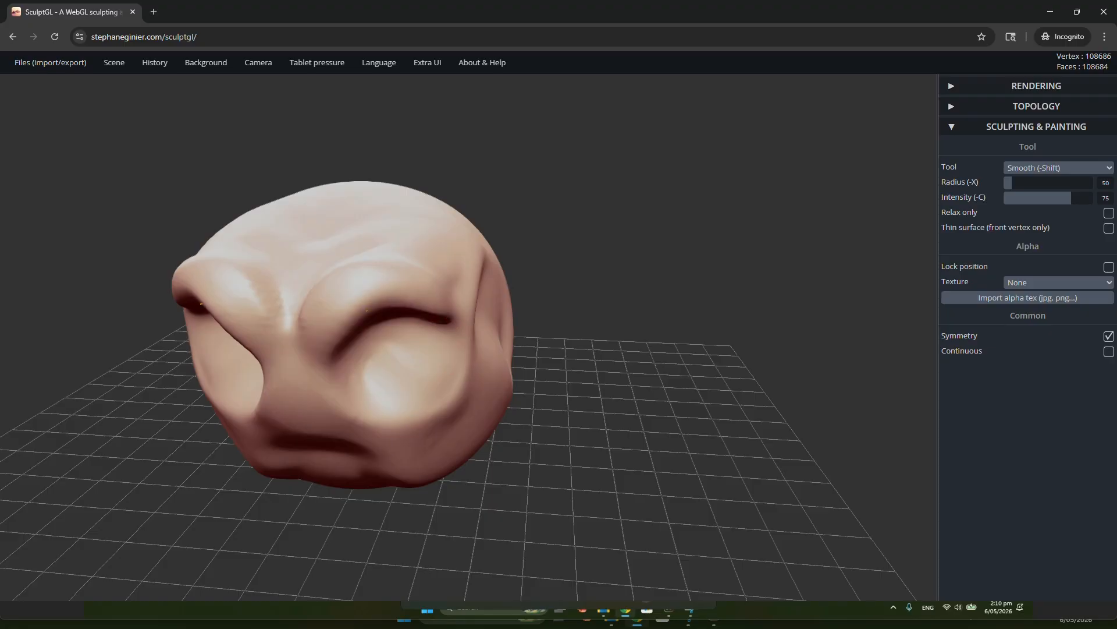
# Smooth the brow ridges, the rough area between them and the surface below the eye sockets
pyautogui.moveTo(366, 310)
pyautogui.keyDown('shift'); pyautogui.mouseDown()
pyautogui.moveTo(312, 278)
pyautogui.moveTo(322, 330)
pyautogui.mouseUp(); pyautogui.keyUp('shift')
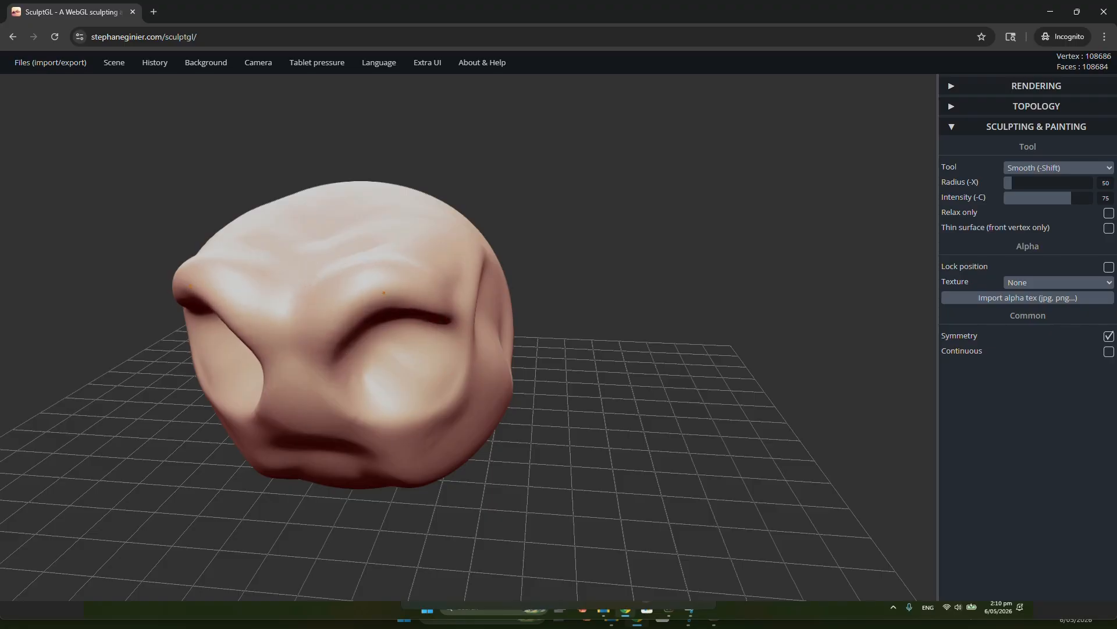
pyautogui.moveTo(383, 293)
pyautogui.keyDown('shift'); pyautogui.mouseDown()
pyautogui.moveTo(418, 295)
pyautogui.moveTo(385, 352)
pyautogui.moveTo(397, 420)
pyautogui.mouseUp(); pyautogui.keyUp('shift')
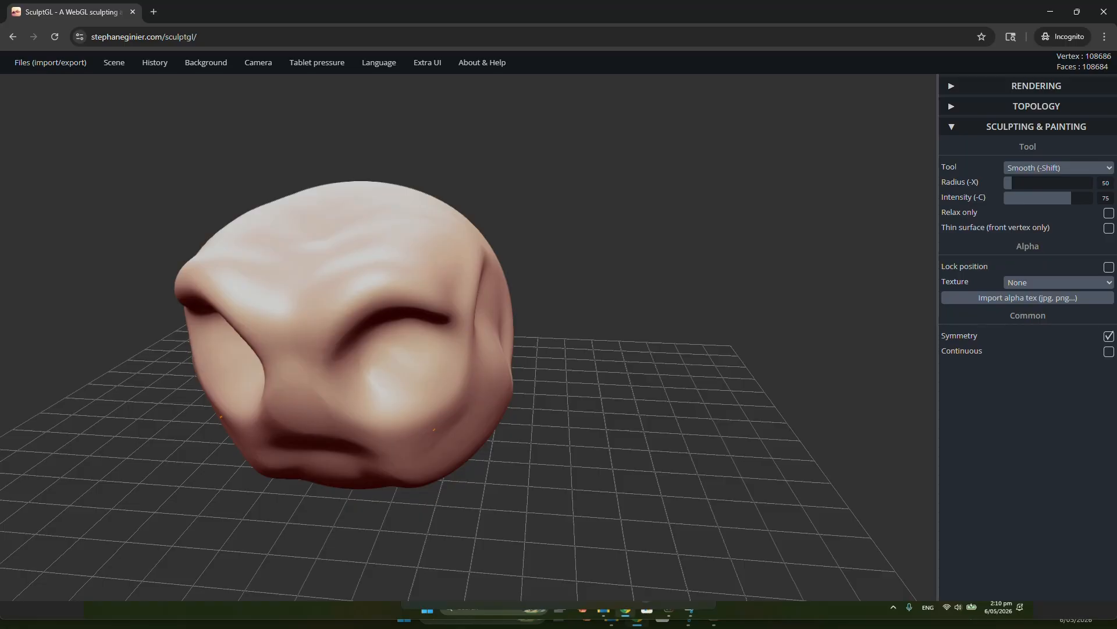
pyautogui.keyDown('shift'); pyautogui.moveTo(475, 390); pyautogui.dragTo(463, 384); pyautogui.keyUp('shift')
pyautogui.moveTo(460, 382)
pyautogui.mouseDown(button='right')
pyautogui.moveTo(478, 335)
pyautogui.moveTo(480, 274)
pyautogui.mouseUp(button='right')
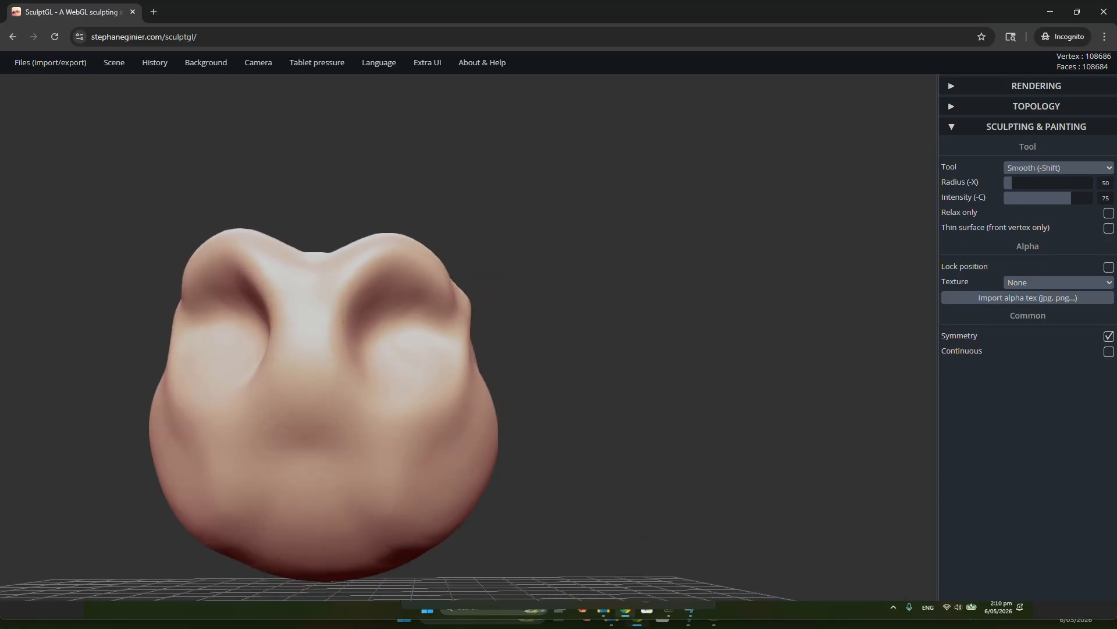
# Try filling the mirrored eye sockets with Brush strokes, and step the history back to the smoothed face
pyautogui.moveTo(376, 276)
pyautogui.mouseDown(button='right')
pyautogui.moveTo(323, 346)
pyautogui.moveTo(374, 330)
pyautogui.mouseUp(button='right')
pyautogui.hotkey('ctrl', 'z')
pyautogui.hotkey('ctrl', 'z')
pyautogui.hotkey('ctrl', 'z')
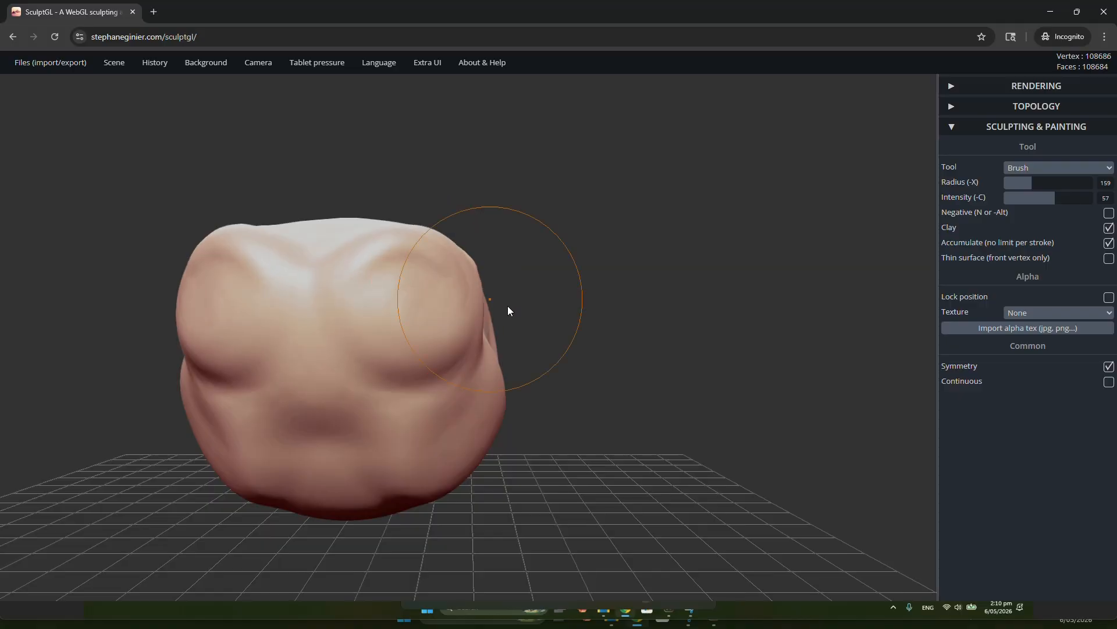
pyautogui.hotkey('ctrl', 'y')
pyautogui.hotkey('ctrl', 'y')
pyautogui.hotkey('ctrl', 'y')
# Pull a long chin down and forward from the lower front of the head with the Drag tool at radius 150
pyautogui.moveTo(601, 297); pyautogui.dragTo(818, 324, button='right')
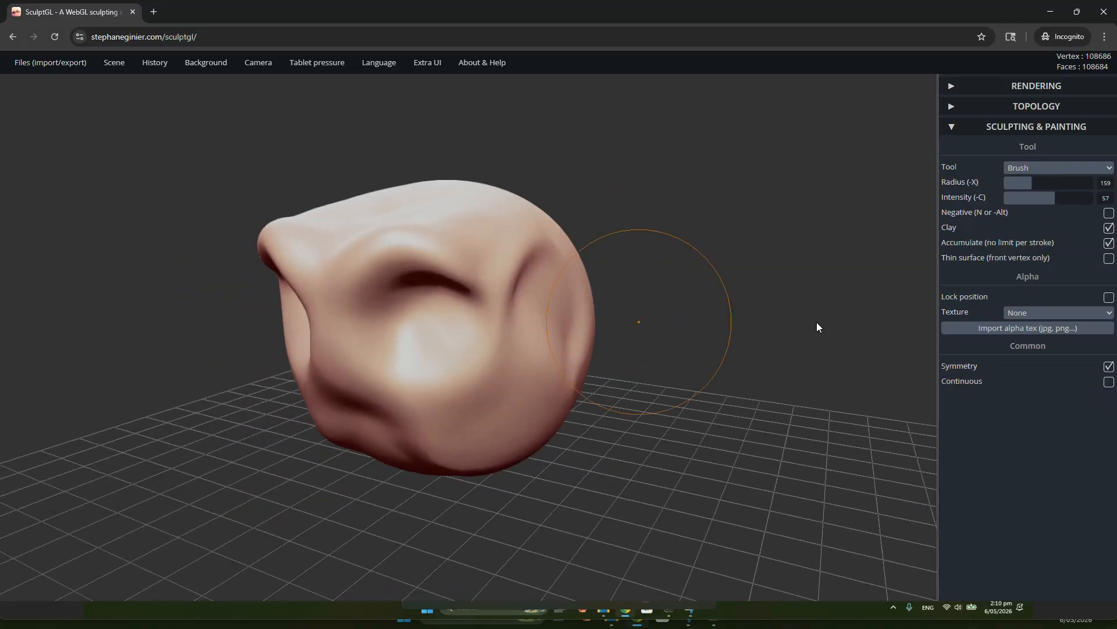
pyautogui.click(1033, 169)
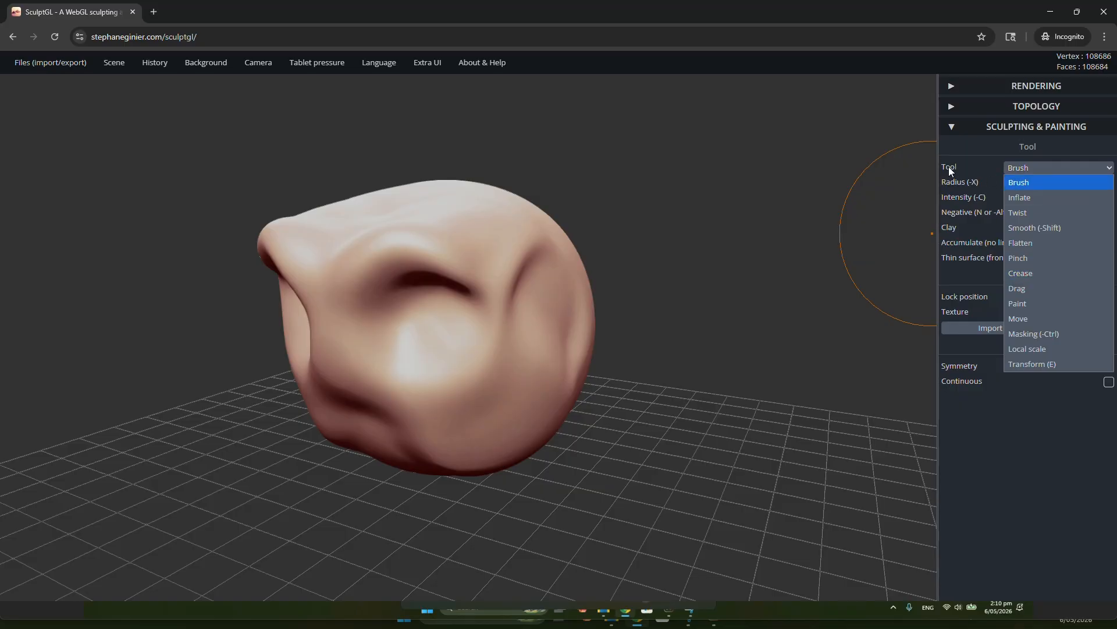
pyautogui.click(1032, 290)
pyautogui.moveTo(660, 333)
pyautogui.mouseDown()
pyautogui.moveTo(676, 358)
pyautogui.moveTo(743, 366)
pyautogui.mouseUp()
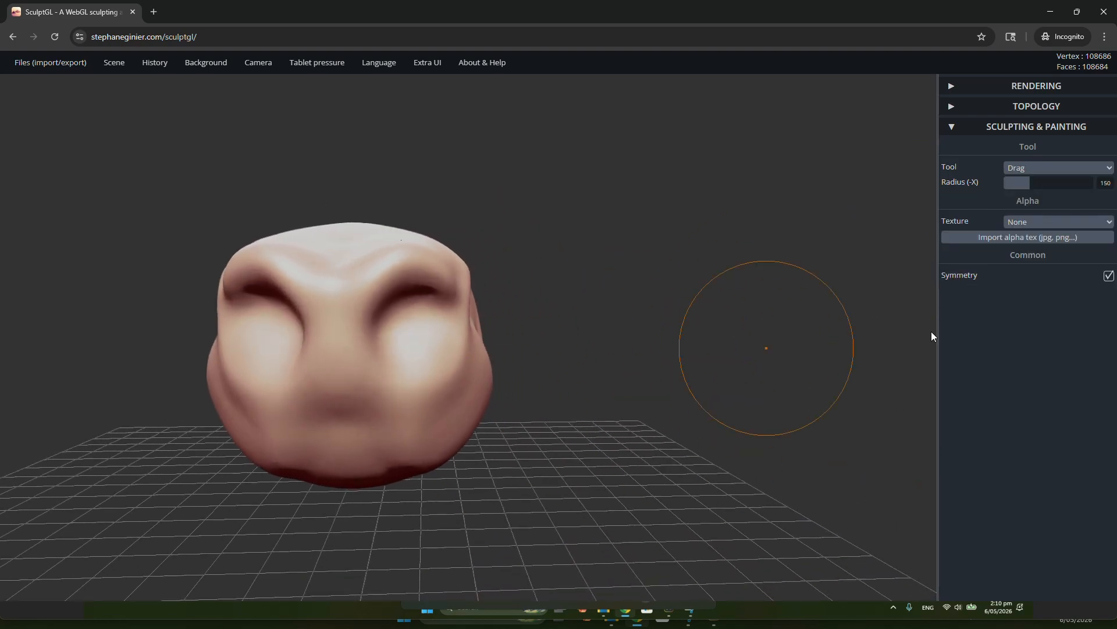
pyautogui.moveTo(504, 454); pyautogui.dragTo(384, 449)
pyautogui.moveTo(724, 394); pyautogui.dragTo(563, 398)
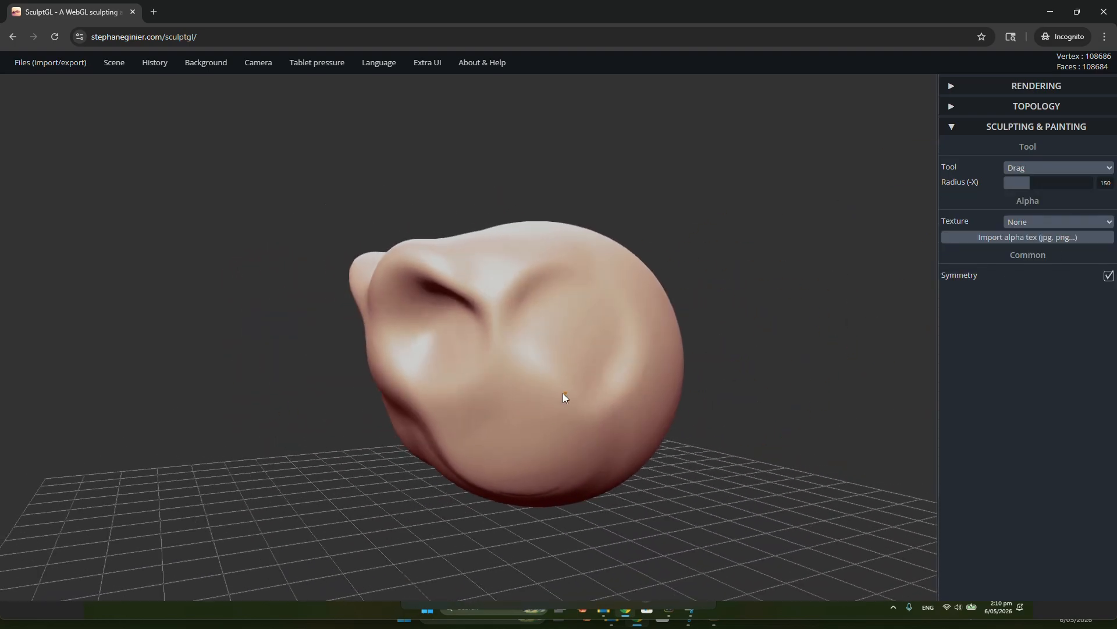
pyautogui.moveTo(768, 379); pyautogui.dragTo(512, 397)
pyautogui.moveTo(675, 396); pyautogui.dragTo(490, 388)
pyautogui.moveTo(715, 398)
pyautogui.mouseDown()
pyautogui.moveTo(642, 399)
pyautogui.moveTo(586, 418)
pyautogui.mouseUp()
pyautogui.moveTo(710, 420); pyautogui.dragTo(544, 419)
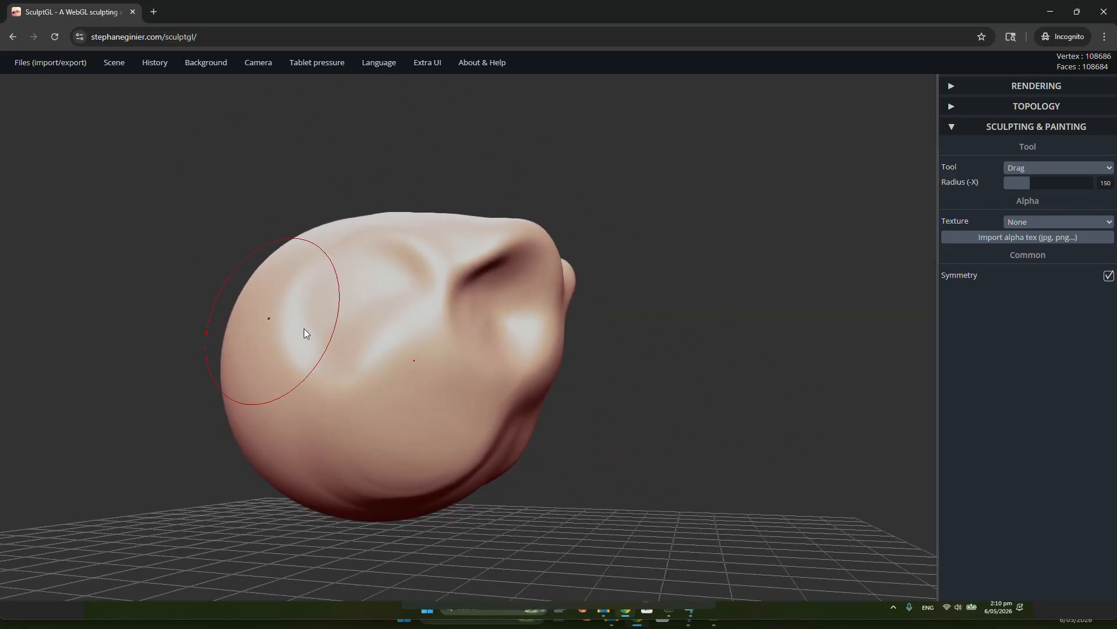
pyautogui.moveTo(315, 331); pyautogui.dragTo(396, 325, button='right')
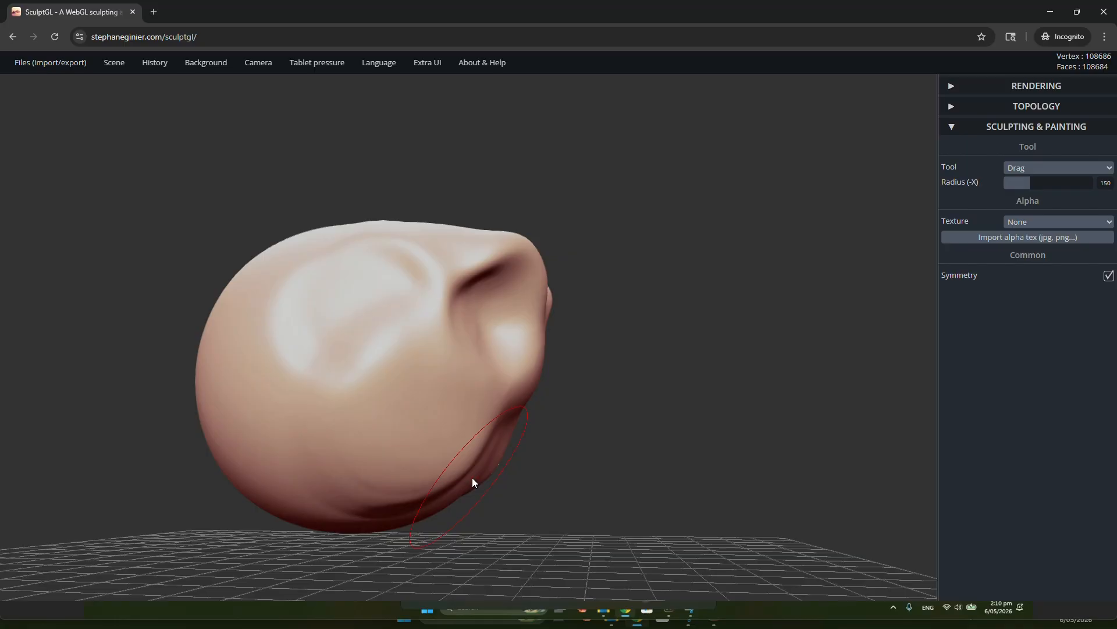
pyautogui.moveTo(473, 482); pyautogui.dragTo(522, 528)
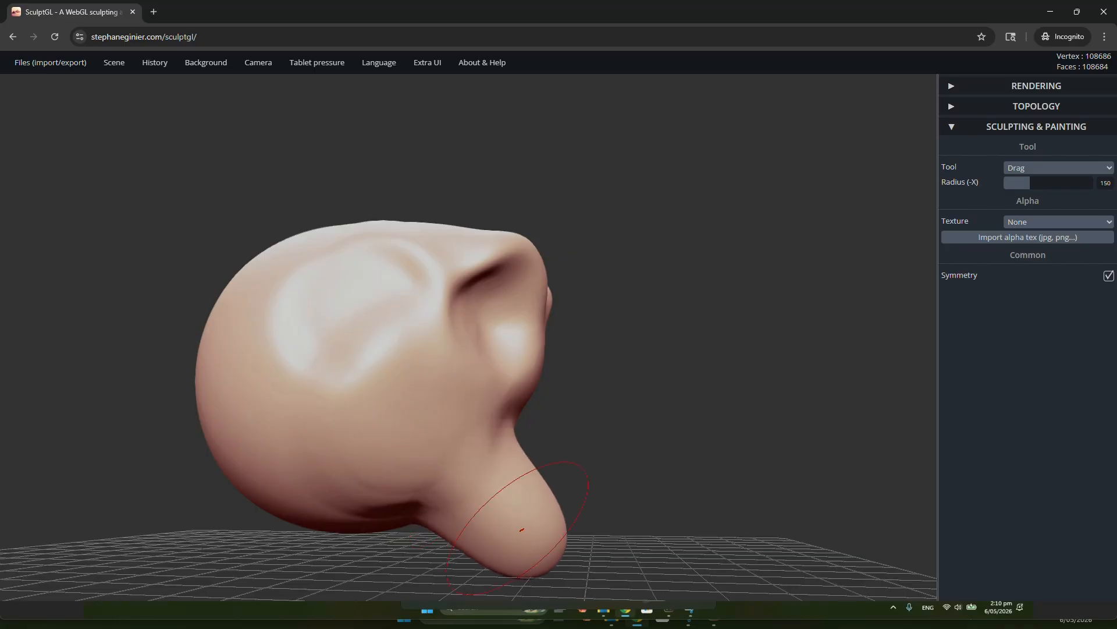
pyautogui.moveTo(582, 476); pyautogui.dragTo(224, 500)
# Pull the mirrored cheeks beside the chin outward into rounded lobes with the Drag tool
pyautogui.scroll(-4, 598, 449)
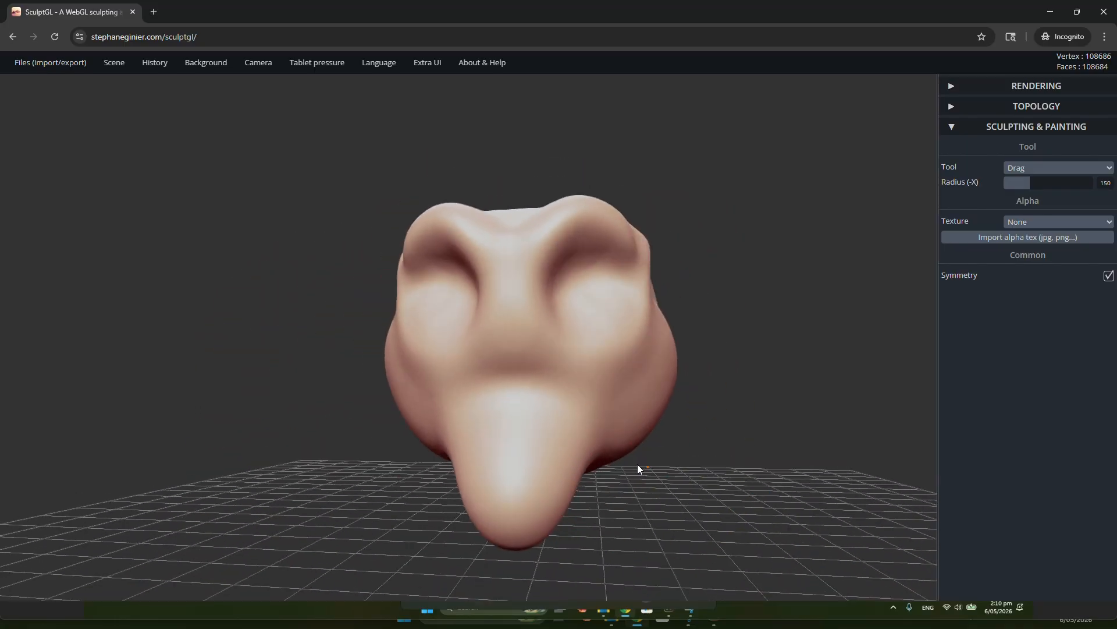
pyautogui.moveTo(637, 463); pyautogui.dragTo(669, 478)
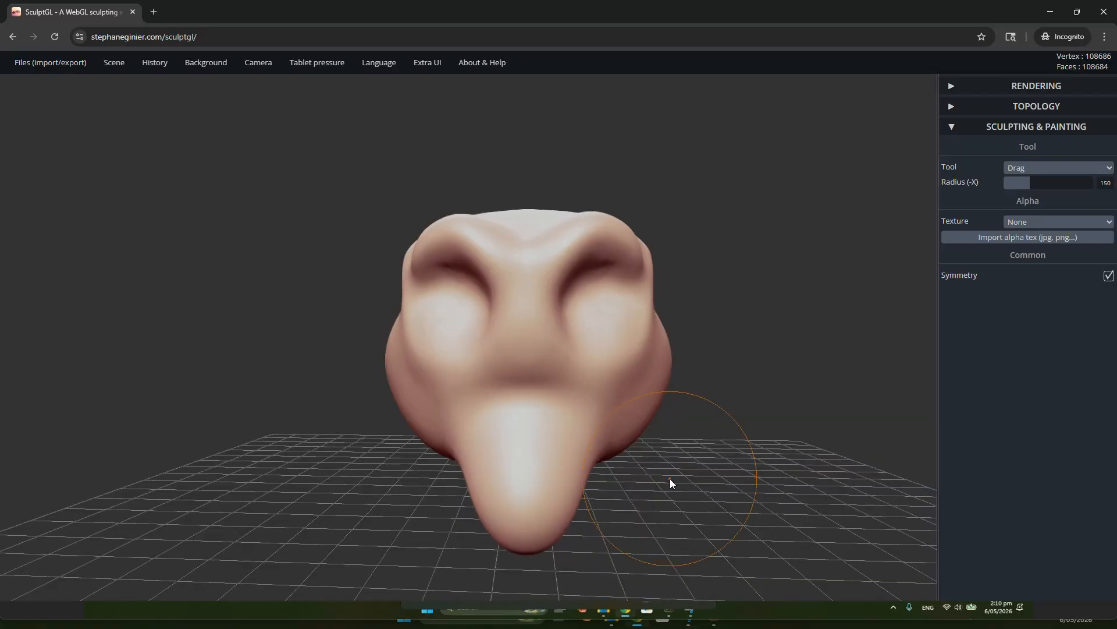
pyautogui.moveTo(608, 445)
pyautogui.mouseDown()
pyautogui.moveTo(655, 469)
pyautogui.moveTo(588, 449)
pyautogui.moveTo(385, 441)
pyautogui.moveTo(624, 430)
pyautogui.moveTo(124, 434)
pyautogui.moveTo(516, 446)
pyautogui.moveTo(438, 414)
pyautogui.moveTo(567, 419)
pyautogui.moveTo(316, 419)
pyautogui.moveTo(542, 435)
pyautogui.moveTo(493, 384)
pyautogui.moveTo(449, 388)
pyautogui.moveTo(483, 392)
pyautogui.mouseUp()
# Set the Drag radius to 30 and pull a small nose forward from the centre of the face
pyautogui.press('x')
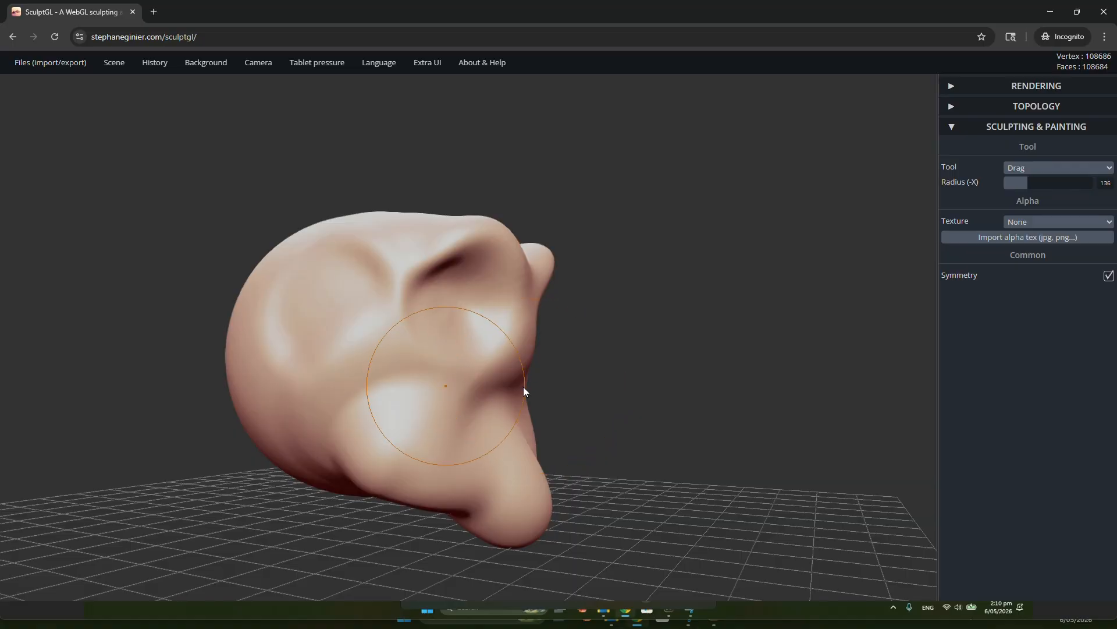
pyautogui.moveTo(462, 400); pyautogui.dragTo(550, 398, button='right')
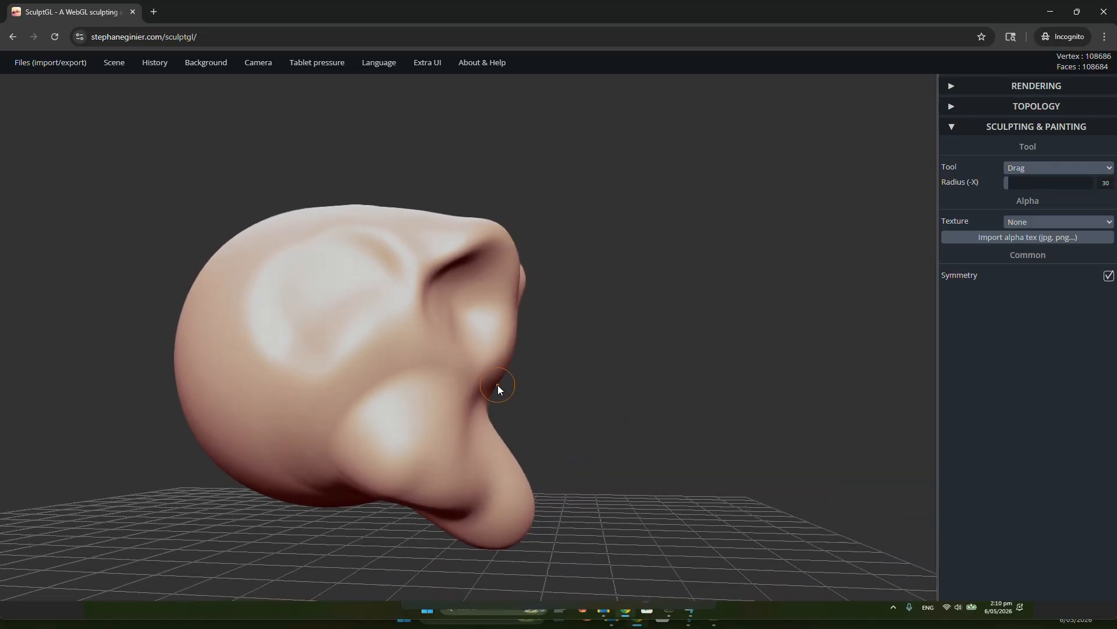
pyautogui.moveTo(498, 389); pyautogui.dragTo(512, 384)
pyautogui.moveTo(519, 390); pyautogui.dragTo(334, 406, button='right')
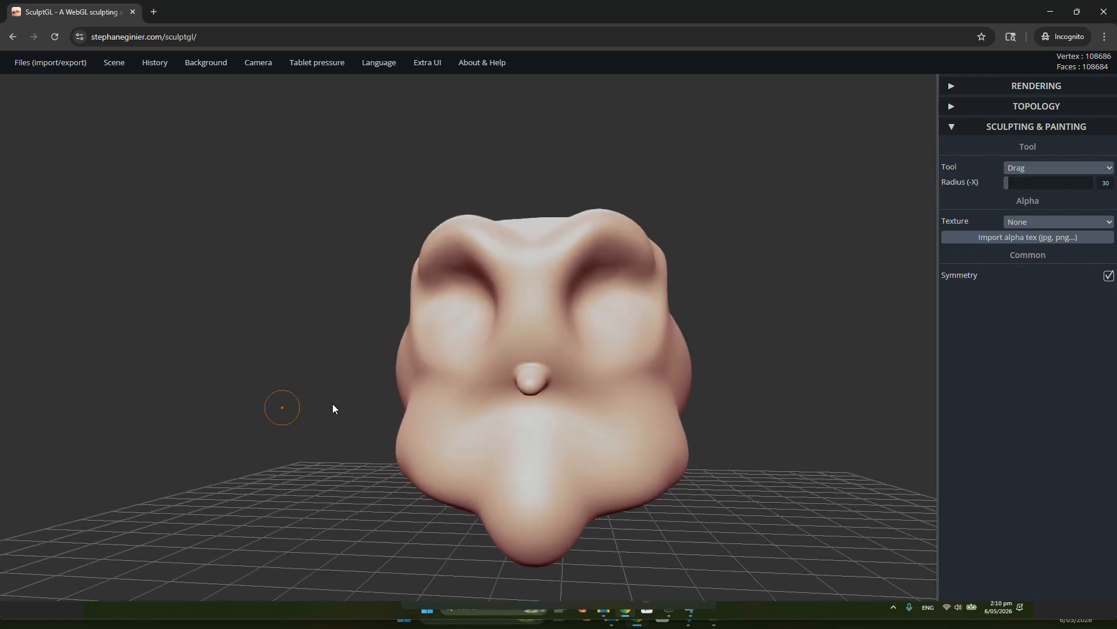
pyautogui.moveTo(529, 333); pyautogui.dragTo(911, 241, button='right')
# Carve a mirrored mouth line below the nose with the Crease tool at radius 25 and intensity 75
pyautogui.click(1059, 168)
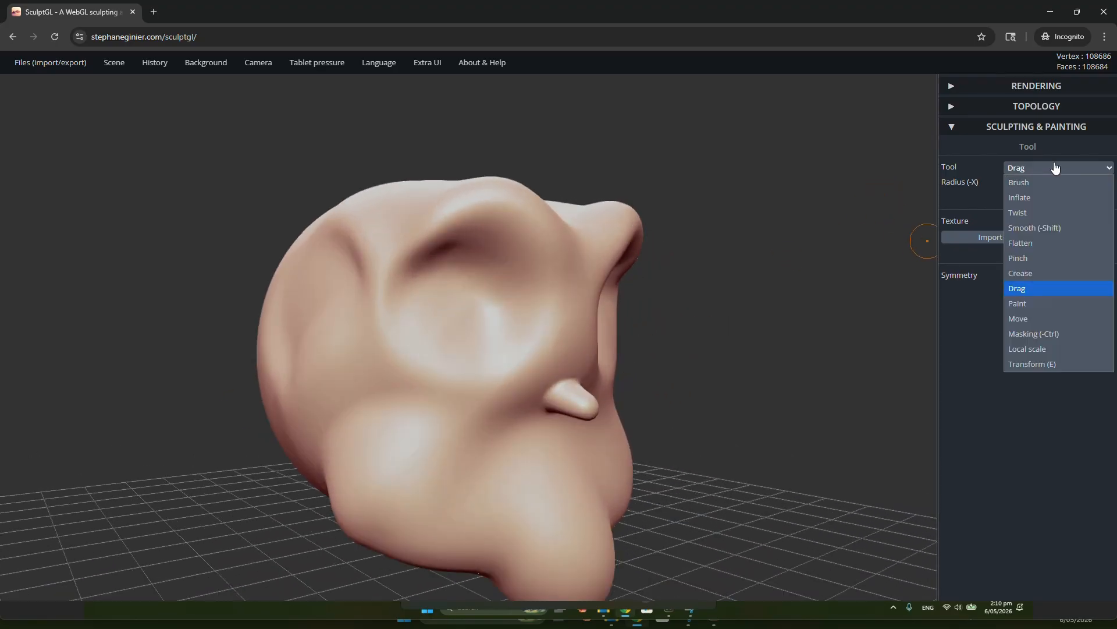
pyautogui.click(1026, 273)
pyautogui.moveTo(767, 336)
pyautogui.mouseDown(button='right')
pyautogui.moveTo(579, 351)
pyautogui.moveTo(586, 335)
pyautogui.moveTo(624, 346)
pyautogui.mouseUp(button='right')
pyautogui.scroll(-3, 638, 398)
pyautogui.moveTo(642, 412)
pyautogui.mouseDown(button='right')
pyautogui.moveTo(616, 278)
pyautogui.moveTo(588, 270)
pyautogui.moveTo(613, 270)
pyautogui.mouseUp(button='right')
pyautogui.scroll(3, 610, 355)
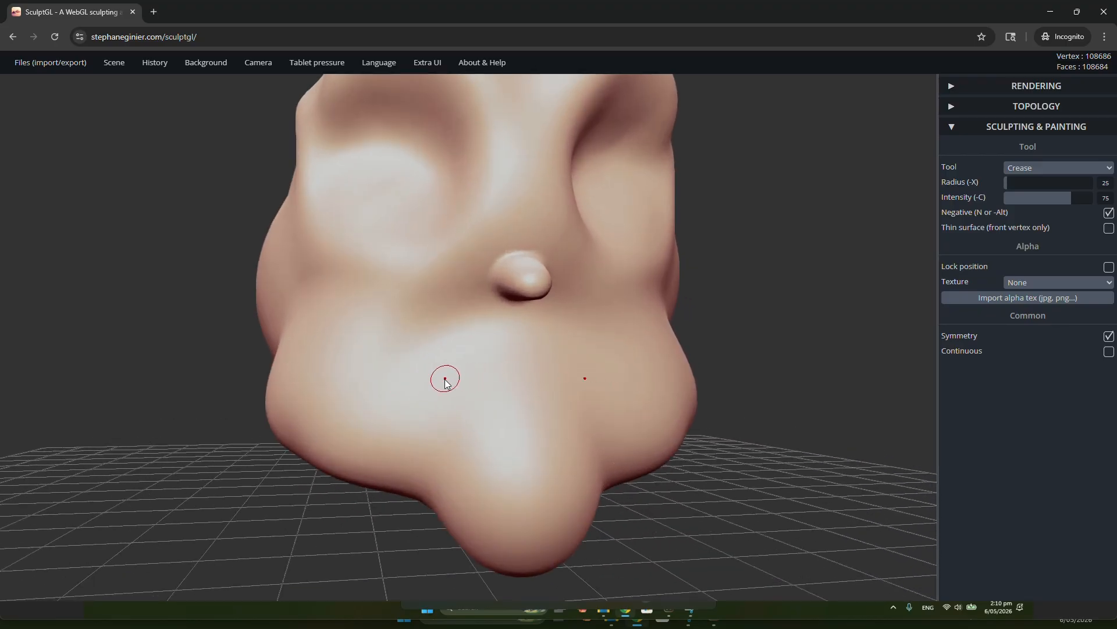
pyautogui.scroll(-5, 520, 368)
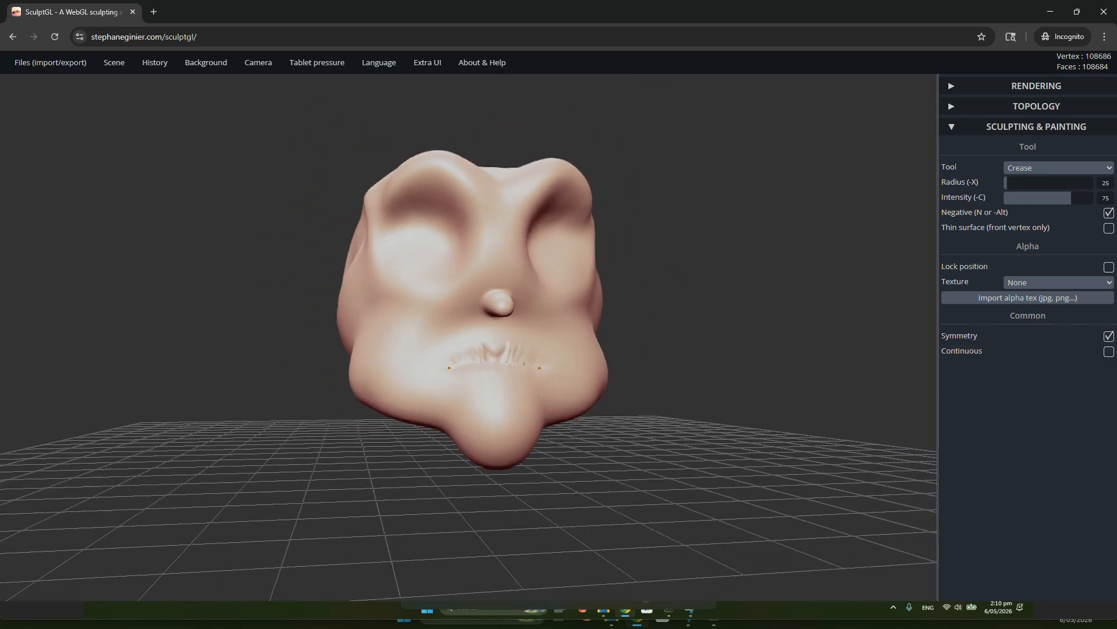
# Show the wireframe over the mesh and examine the stretched polygons around the mouth close up
pyautogui.moveTo(496, 360); pyautogui.dragTo(464, 391, button='right')
pyautogui.scroll(5, 541, 384)
pyautogui.scroll(4, 547, 368)
pyautogui.scroll(5, 485, 376)
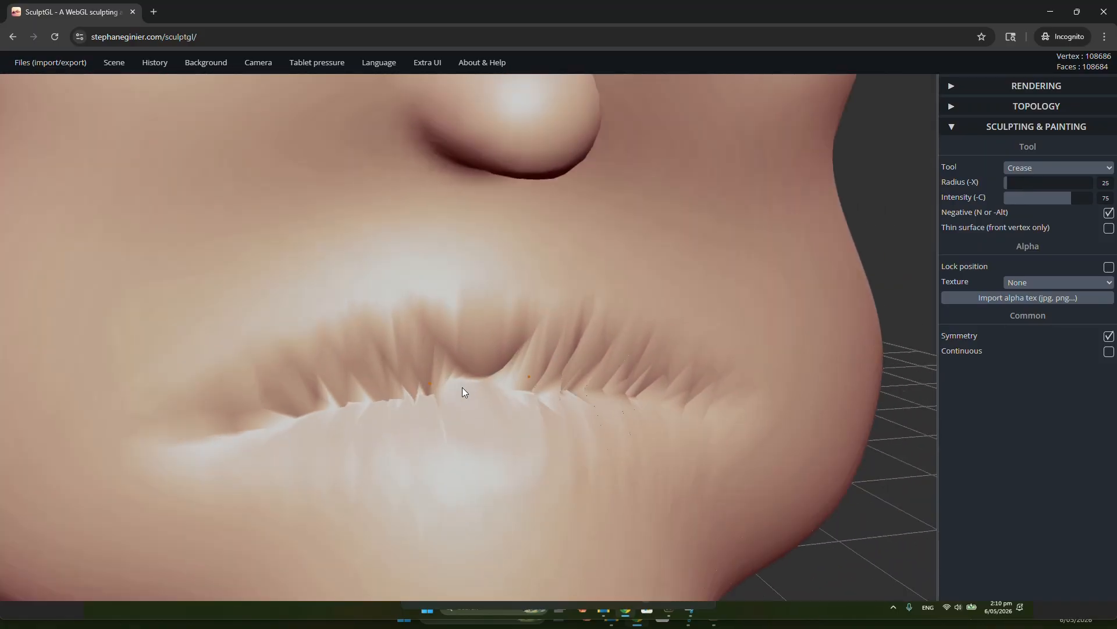
pyautogui.press('w')
pyautogui.press('f')
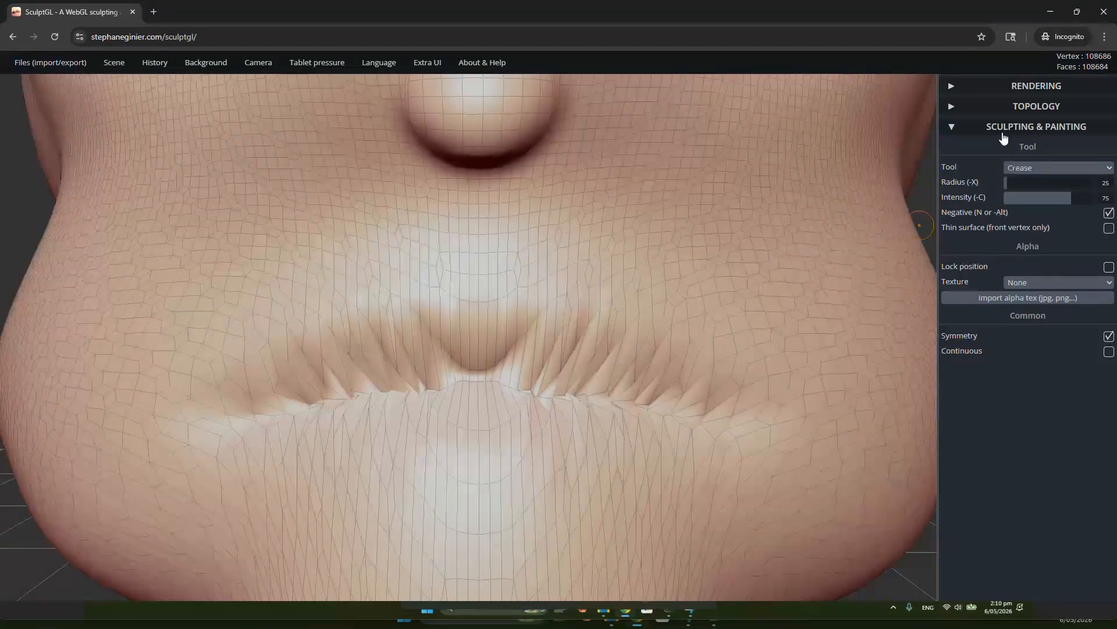
pyautogui.moveTo(687, 390)
pyautogui.mouseDown(button='right')
pyautogui.moveTo(564, 382)
pyautogui.moveTo(547, 416)
pyautogui.moveTo(592, 417)
pyautogui.moveTo(435, 419)
pyautogui.moveTo(696, 313)
pyautogui.moveTo(539, 333)
pyautogui.moveTo(838, 297)
pyautogui.moveTo(576, 289)
pyautogui.moveTo(511, 310)
pyautogui.moveTo(637, 295)
pyautogui.moveTo(611, 245)
pyautogui.moveTo(550, 327)
pyautogui.mouseUp(button='right')
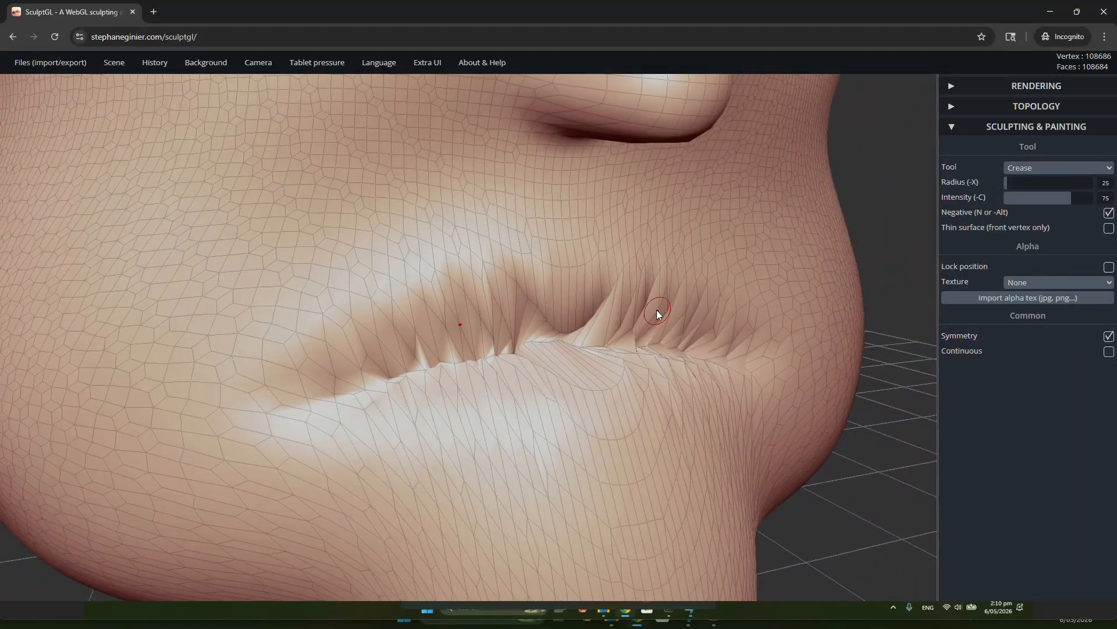
# Carve a second mirrored crease across the area between the nose and the mouth with the Crease tool
pyautogui.moveTo(657, 310)
pyautogui.mouseDown(button='right')
pyautogui.moveTo(546, 318)
pyautogui.moveTo(420, 354)
pyautogui.mouseUp(button='right')
pyautogui.moveTo(711, 340); pyautogui.dragTo(767, 315, button='right')
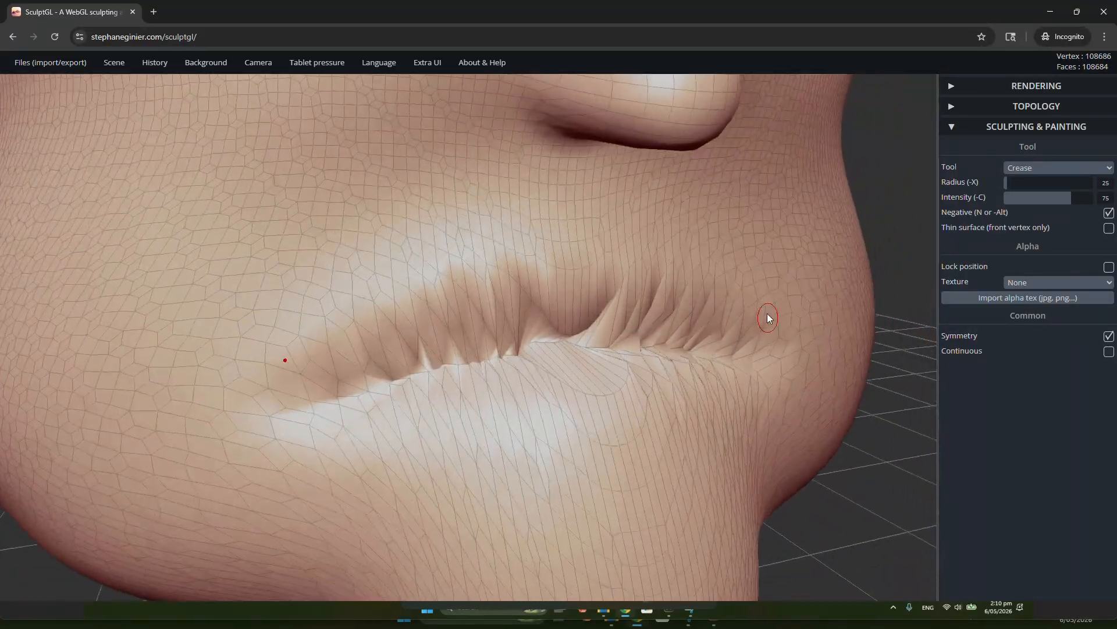
pyautogui.moveTo(426, 231)
pyautogui.mouseDown()
pyautogui.moveTo(317, 241)
pyautogui.moveTo(725, 242)
pyautogui.mouseUp()
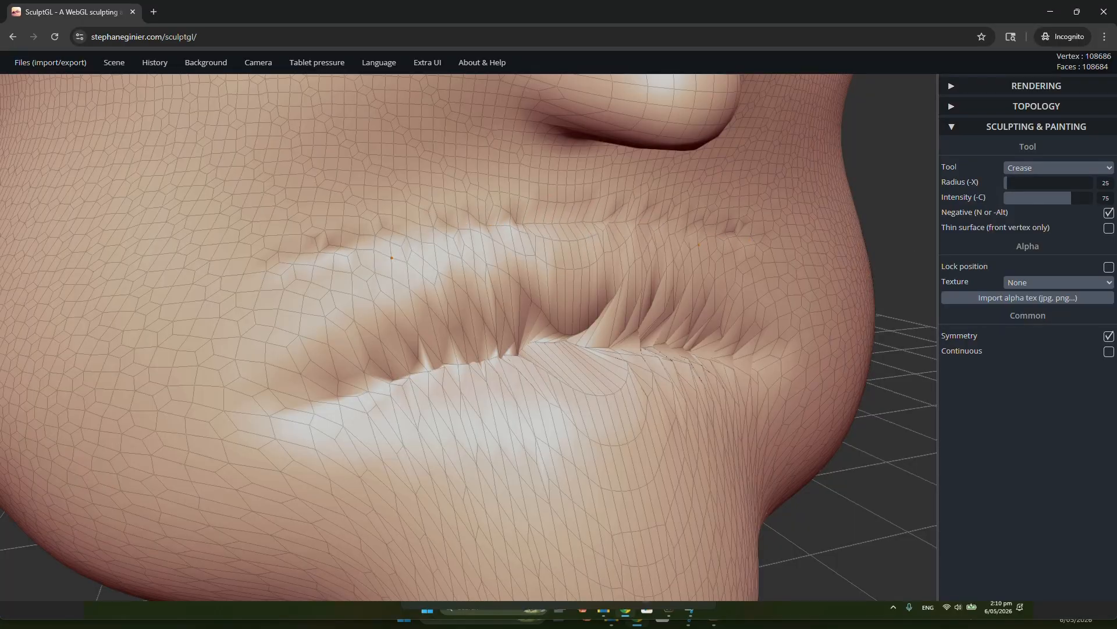
# Undo the mouth creases and continue back through the earlier nose and cheek strokes
pyautogui.press('ctrl')
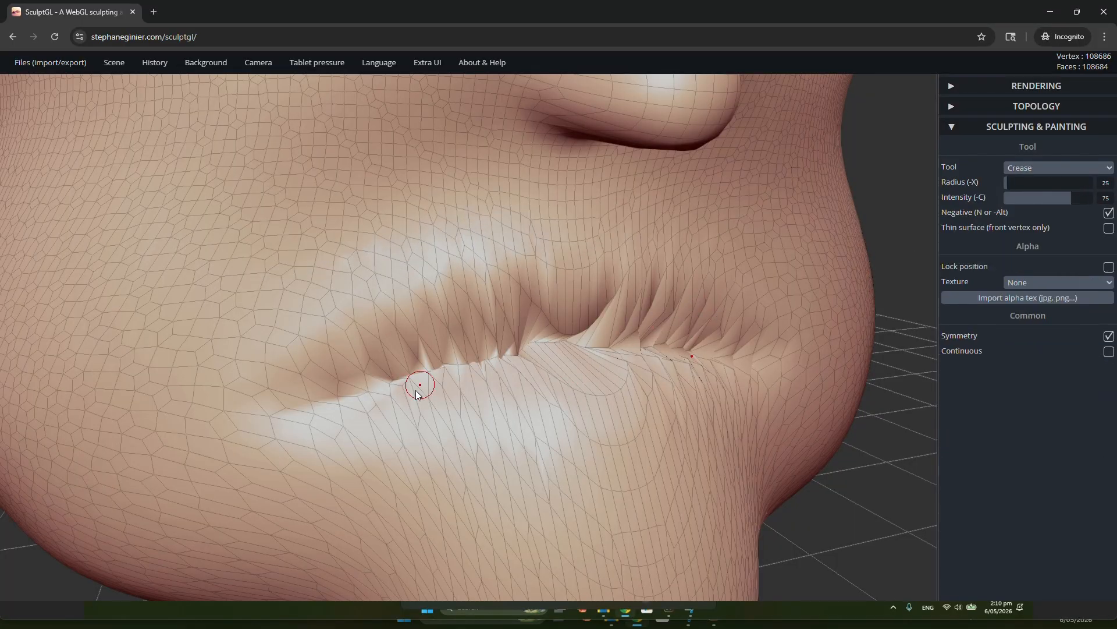
pyautogui.moveTo(682, 339); pyautogui.dragTo(642, 341, button='right')
pyautogui.press('ctrl')
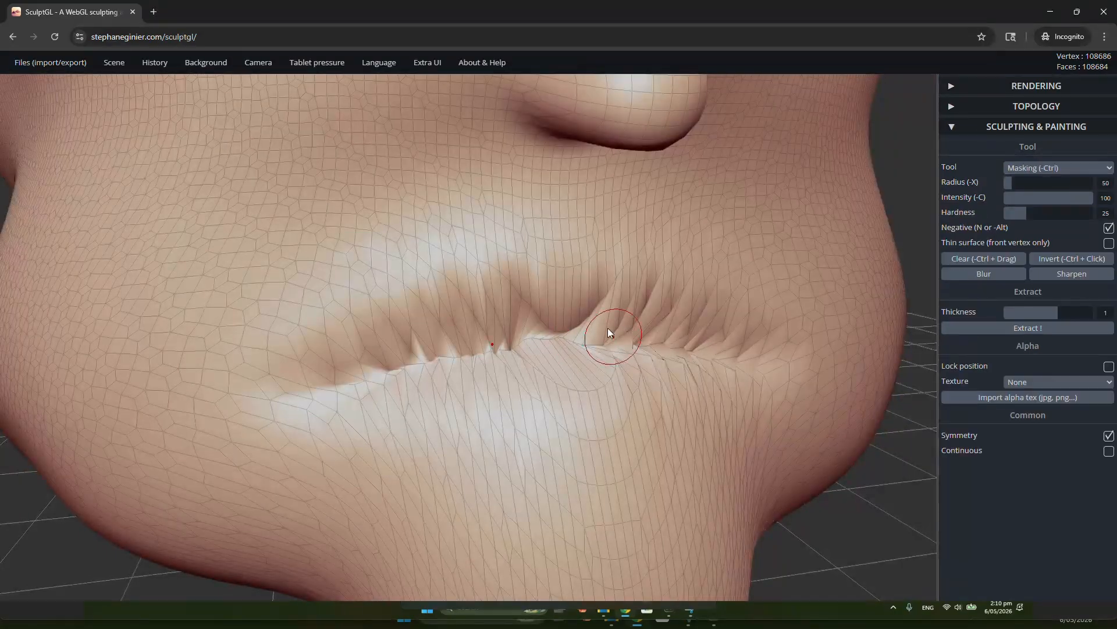
pyautogui.hotkey('ctrl', 'z')
pyautogui.moveTo(649, 424)
pyautogui.mouseDown(button='right')
pyautogui.moveTo(638, 353)
pyautogui.moveTo(618, 324)
pyautogui.moveTo(558, 315)
pyautogui.mouseUp(button='right')
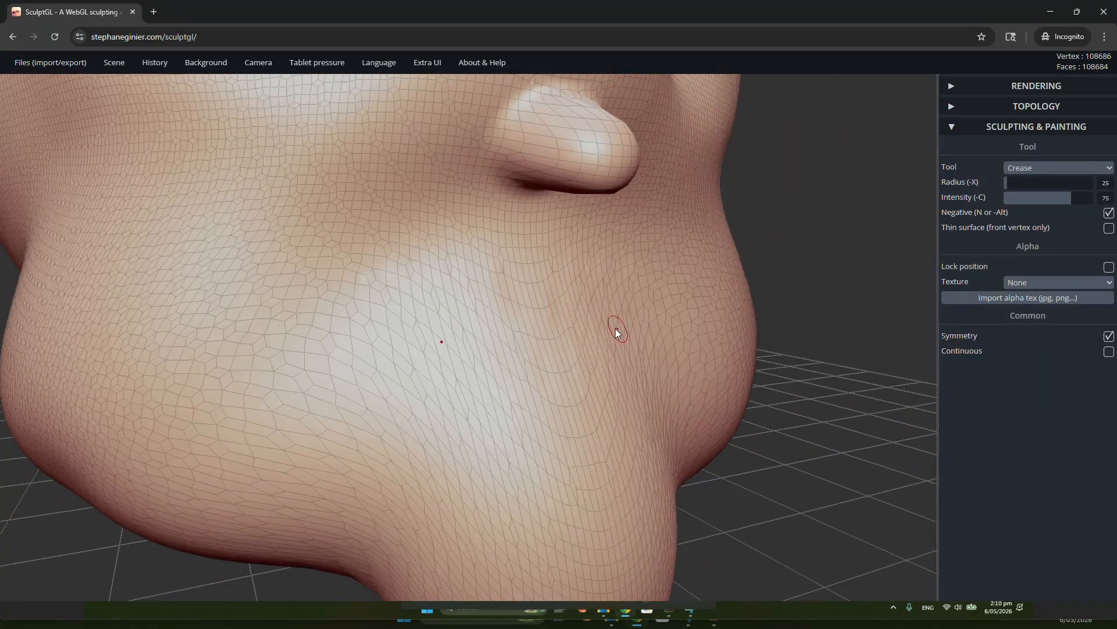
pyautogui.hotkey('ctrl', 'z')
pyautogui.scroll(-3, 608, 300)
pyautogui.hotkey('ctrl', 'z')
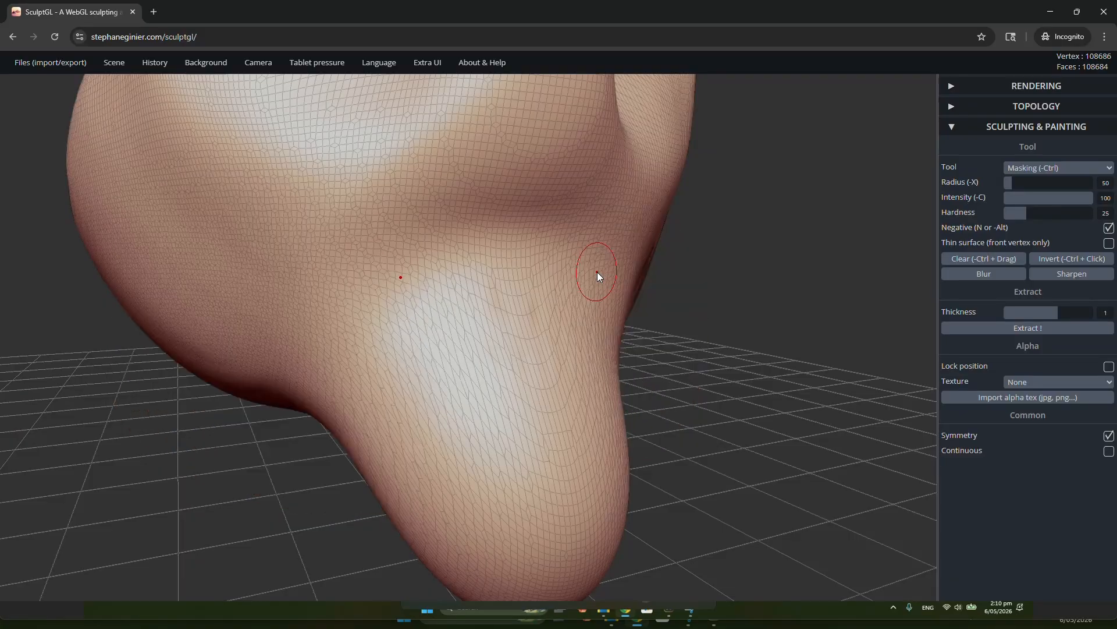
# Redo the undone cheek and nose strokes, keeping the area below the nose free of creases
pyautogui.moveTo(155, 62)
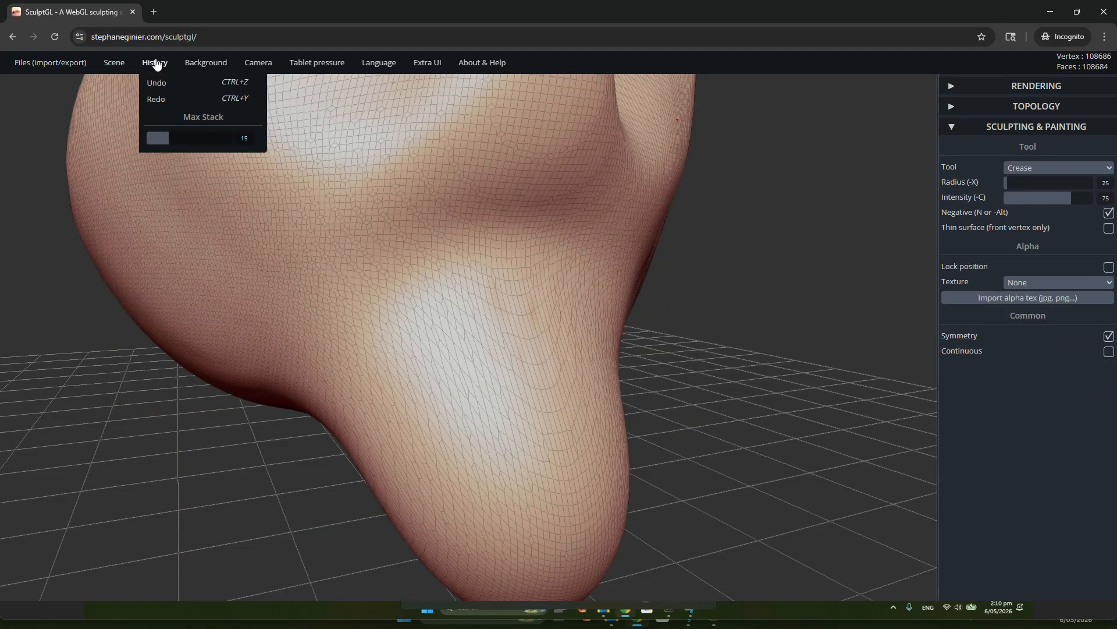
pyautogui.hotkey('ctrl', 'y')
pyautogui.hotkey('ctrl', 'y')
pyautogui.hotkey('ctrl', 'y')
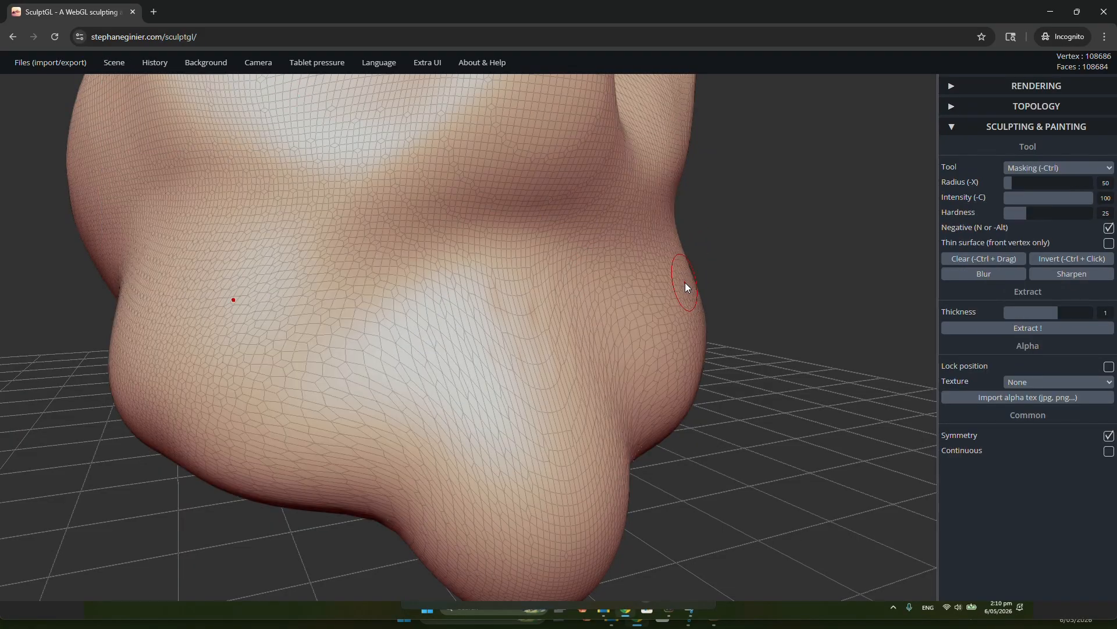
pyautogui.hotkey('ctrl', 'y')
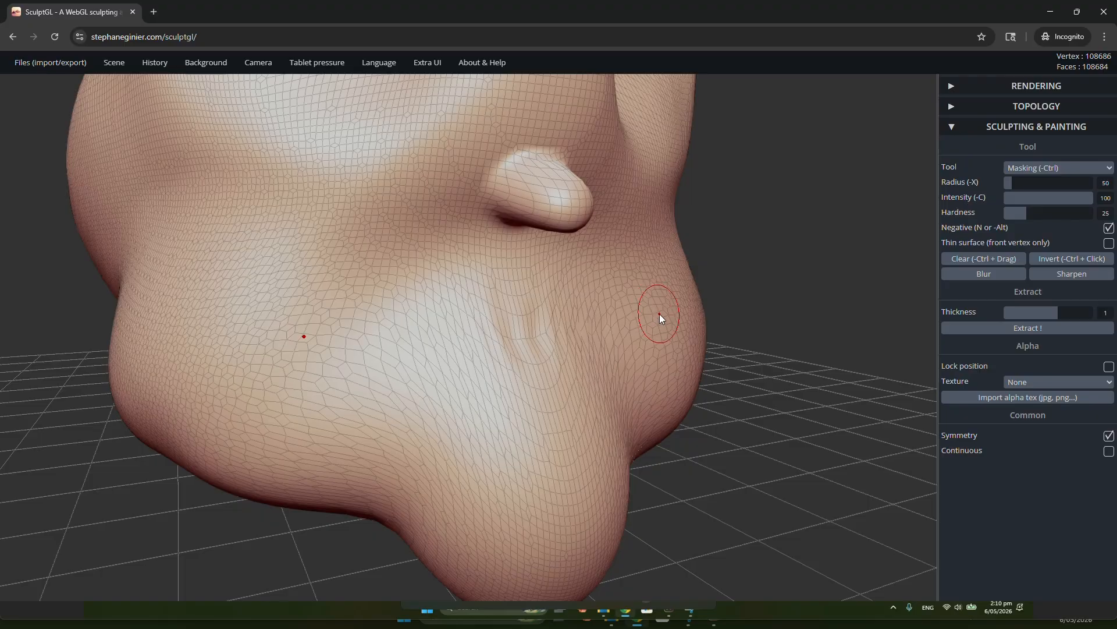
pyautogui.hotkey('ctrl', 'z')
pyautogui.scroll(-3, 664, 302)
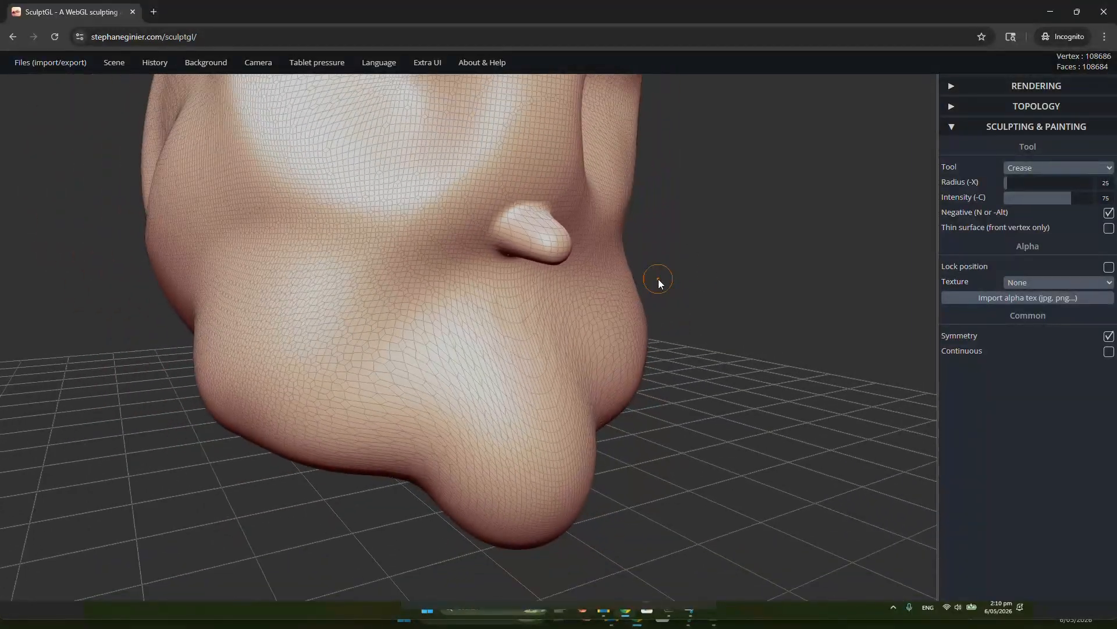
# Try to carve a mirrored mouth line below the nose with the Crease tool at radius 25 and intensity 75
pyautogui.moveTo(819, 310); pyautogui.dragTo(683, 281)
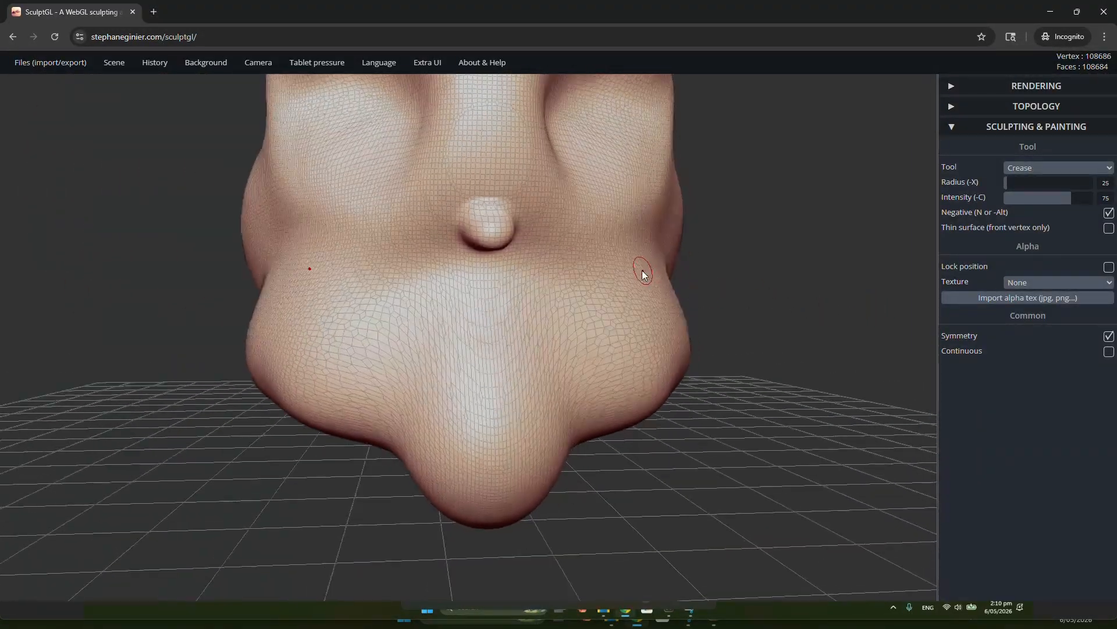
pyautogui.keyDown('ctrl'); pyautogui.scroll(3, 622, 278); pyautogui.keyUp('ctrl')
pyautogui.scroll(3, 547, 390)
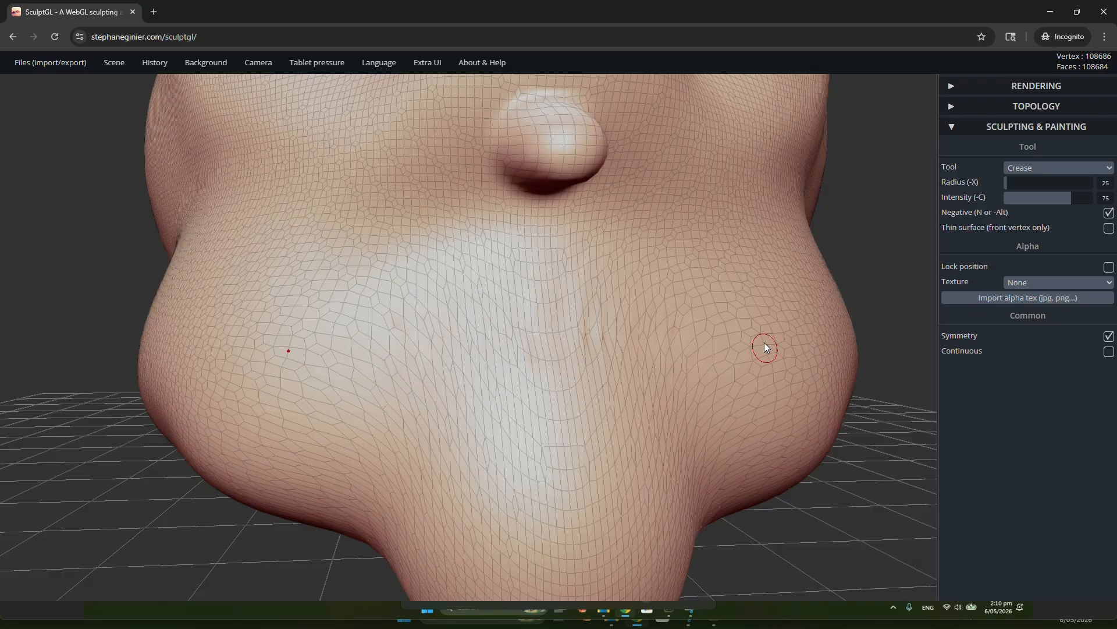
pyautogui.hotkey('ctrl', 'z')
pyautogui.moveTo(596, 339); pyautogui.dragTo(725, 363, button='right')
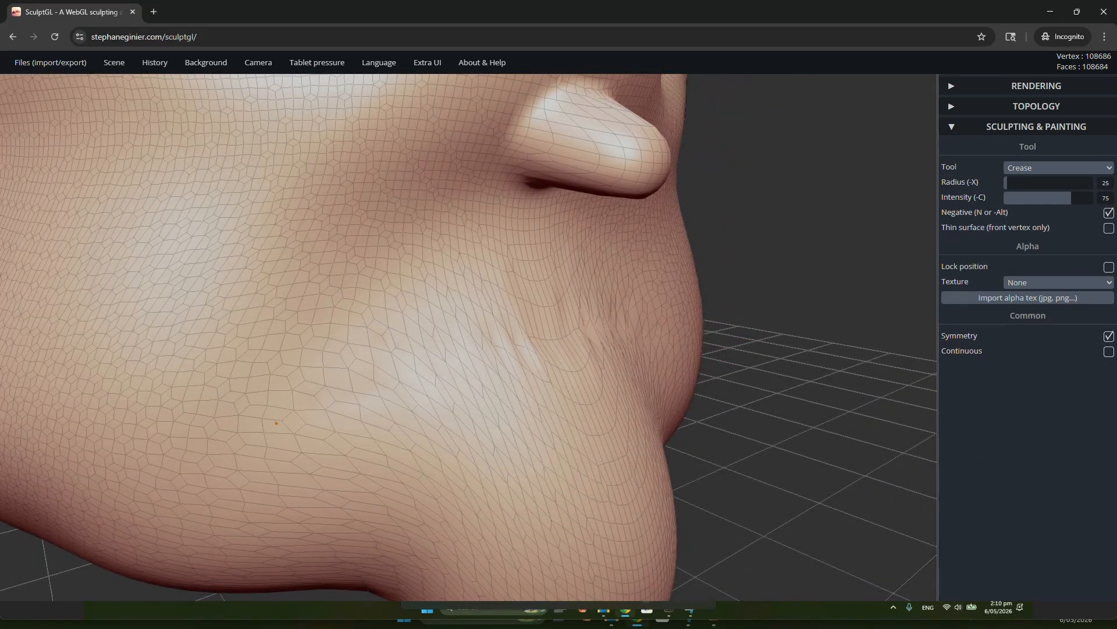
pyautogui.moveTo(494, 400)
pyautogui.mouseDown(button='right')
pyautogui.moveTo(669, 369)
pyautogui.moveTo(641, 331)
pyautogui.moveTo(604, 326)
pyautogui.moveTo(573, 369)
pyautogui.moveTo(619, 376)
pyautogui.moveTo(698, 354)
pyautogui.moveTo(715, 362)
pyautogui.moveTo(438, 366)
pyautogui.moveTo(588, 337)
pyautogui.mouseUp(button='right')
pyautogui.moveTo(496, 380); pyautogui.dragTo(444, 360, button='right')
pyautogui.moveTo(468, 337)
pyautogui.mouseDown()
pyautogui.moveTo(506, 336)
pyautogui.moveTo(407, 345)
pyautogui.moveTo(468, 339)
pyautogui.mouseUp()
pyautogui.moveTo(633, 354); pyautogui.dragTo(507, 322, button='right')
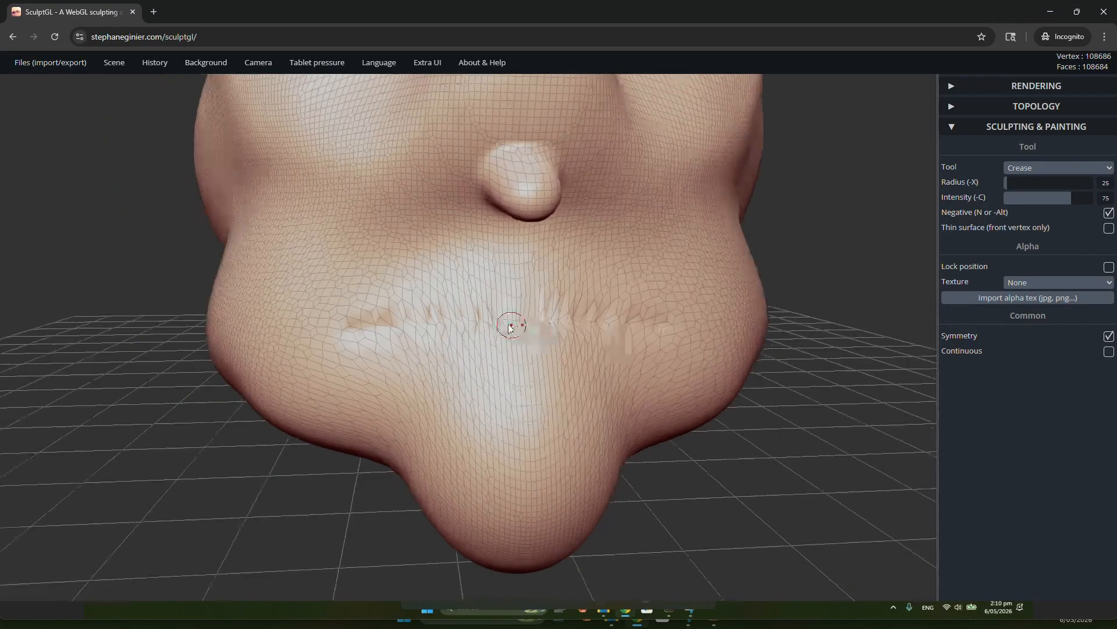
pyautogui.moveTo(506, 322)
pyautogui.keyDown('shift'); pyautogui.mouseDown()
pyautogui.moveTo(431, 321)
pyautogui.moveTo(494, 314)
pyautogui.mouseUp(); pyautogui.keyUp('shift')
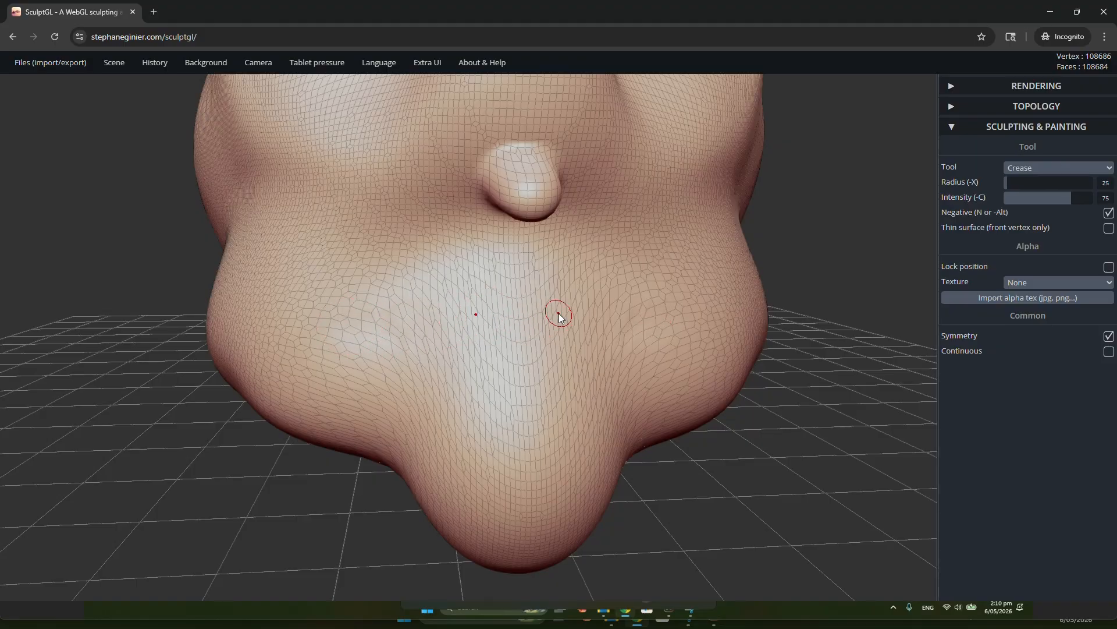
# Carve a mirrored mouth line below the nose with the Crease tool and hide the wireframe
pyautogui.moveTo(559, 313); pyautogui.dragTo(632, 324, button='right')
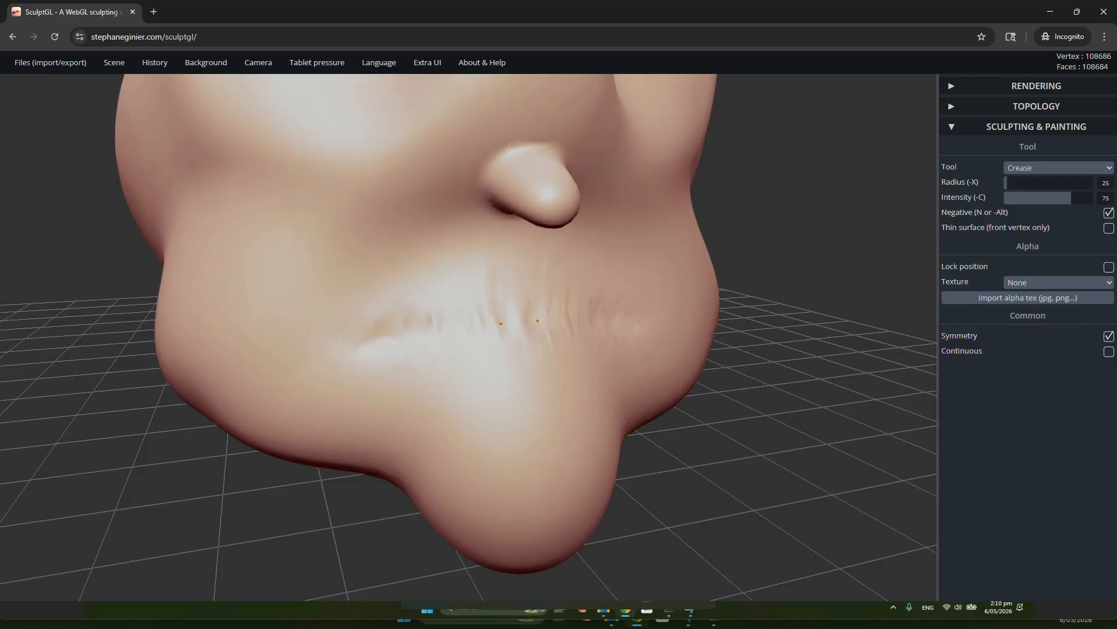
pyautogui.moveTo(520, 324); pyautogui.dragTo(659, 303)
pyautogui.moveTo(631, 291)
pyautogui.mouseDown(button='right')
pyautogui.moveTo(918, 254)
pyautogui.moveTo(767, 293)
pyautogui.moveTo(446, 326)
pyautogui.mouseUp(button='right')
# Pull the mirrored mouth corners inward with the Drag tool at radius 114
pyautogui.click(1012, 168)
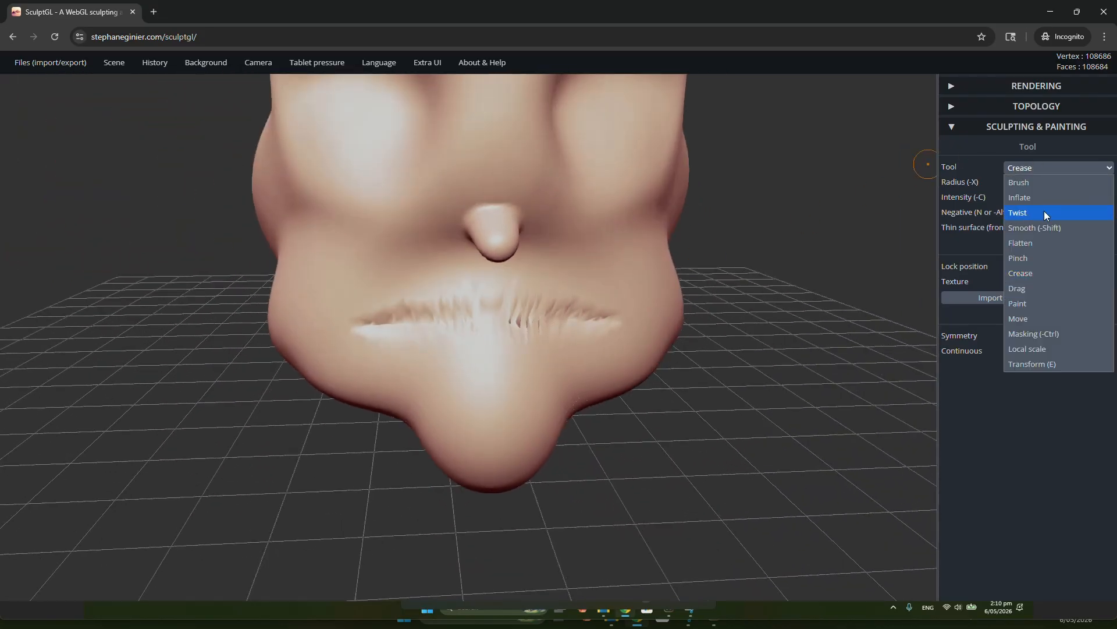
pyautogui.click(1023, 289)
pyautogui.scroll(3, 482, 457)
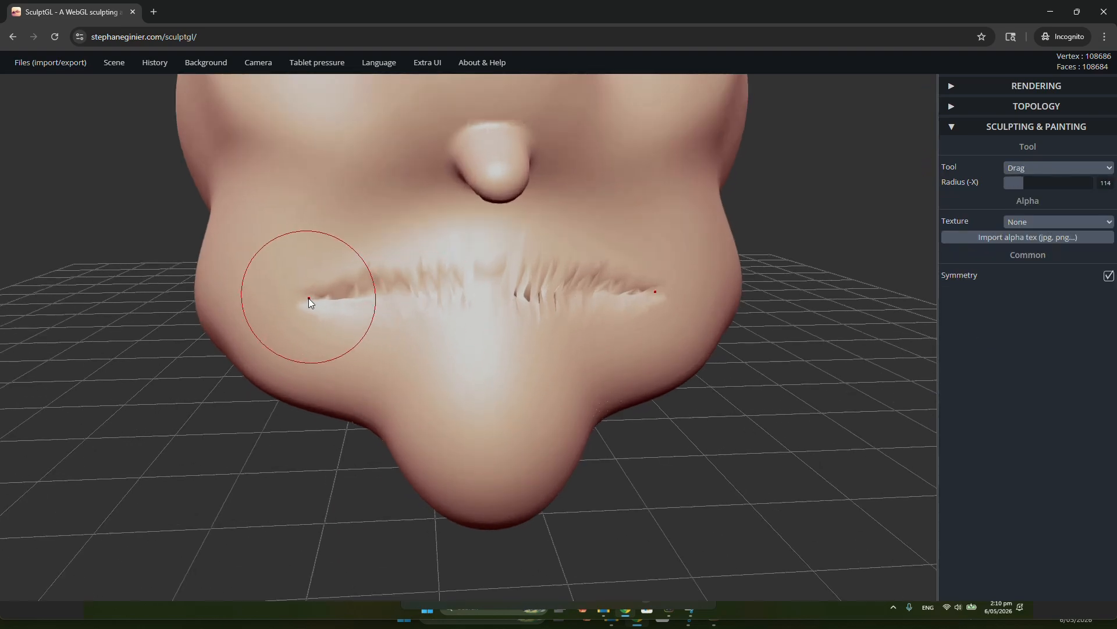
pyautogui.moveTo(309, 298)
pyautogui.mouseDown()
pyautogui.moveTo(384, 284)
pyautogui.moveTo(460, 299)
pyautogui.mouseUp()
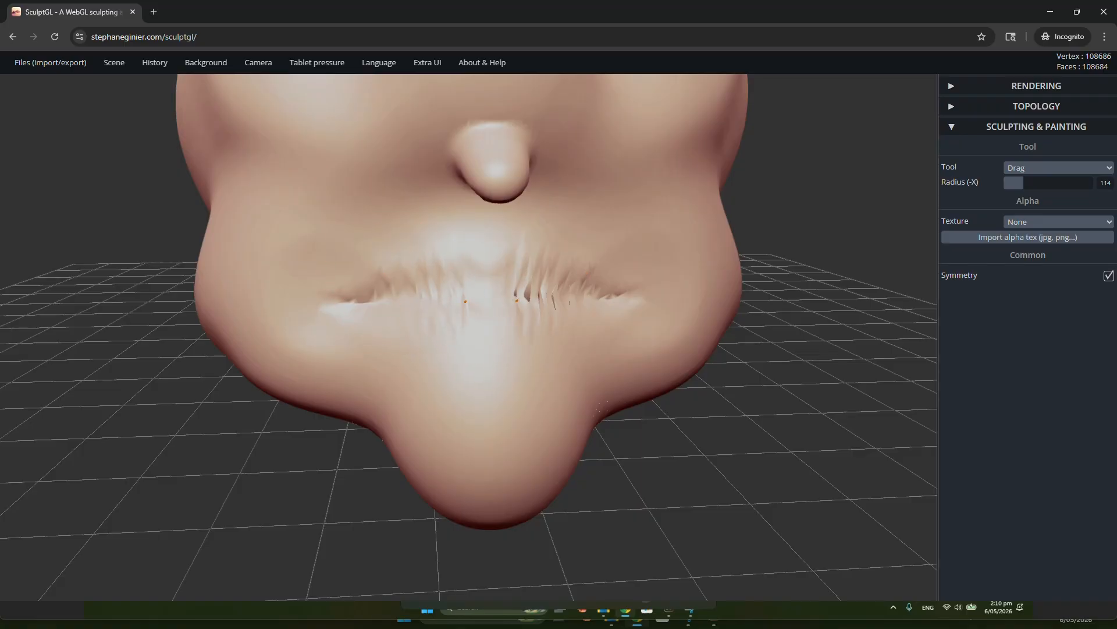
# Pull the lips into shape from the side with the Drag tool, making the upper lip fuller
pyautogui.moveTo(484, 313)
pyautogui.mouseDown(button='right')
pyautogui.moveTo(792, 319)
pyautogui.moveTo(810, 297)
pyautogui.mouseUp(button='right')
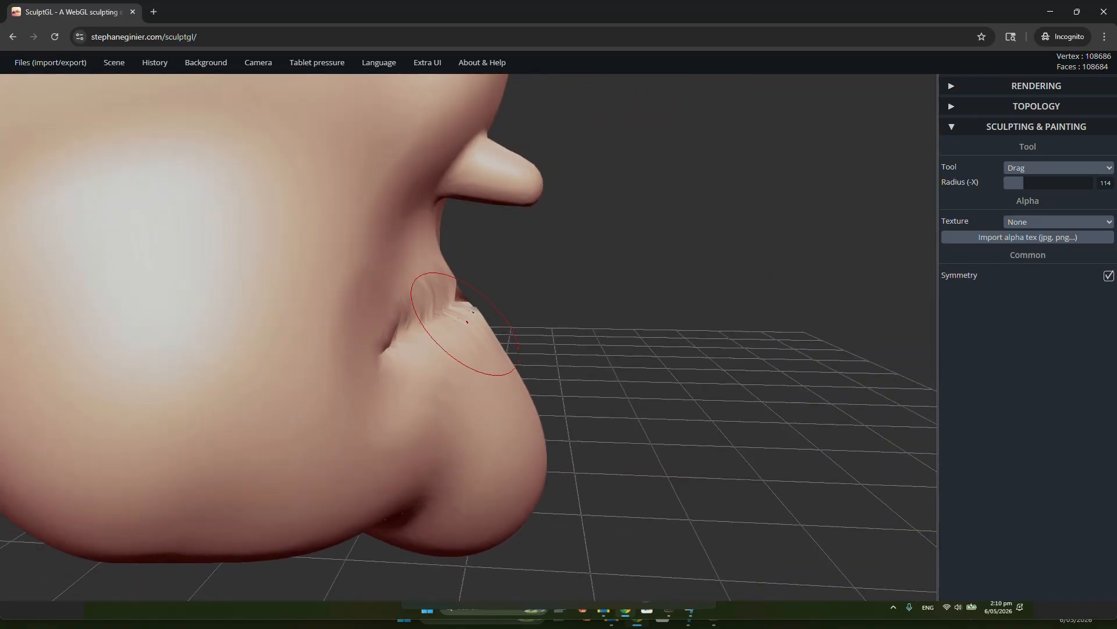
pyautogui.moveTo(438, 297); pyautogui.dragTo(474, 276)
pyautogui.moveTo(548, 315)
pyautogui.mouseDown(button='right')
pyautogui.moveTo(190, 322)
pyautogui.moveTo(429, 342)
pyautogui.mouseUp(button='right')
pyautogui.moveTo(436, 374)
pyautogui.mouseDown()
pyautogui.moveTo(448, 340)
pyautogui.moveTo(490, 320)
pyautogui.mouseUp()
pyautogui.moveTo(500, 326); pyautogui.dragTo(866, 285, button='right')
pyautogui.moveTo(460, 288)
pyautogui.mouseDown(button='right')
pyautogui.moveTo(564, 297)
pyautogui.moveTo(329, 300)
pyautogui.moveTo(471, 266)
pyautogui.mouseUp(button='right')
pyautogui.press('shift')
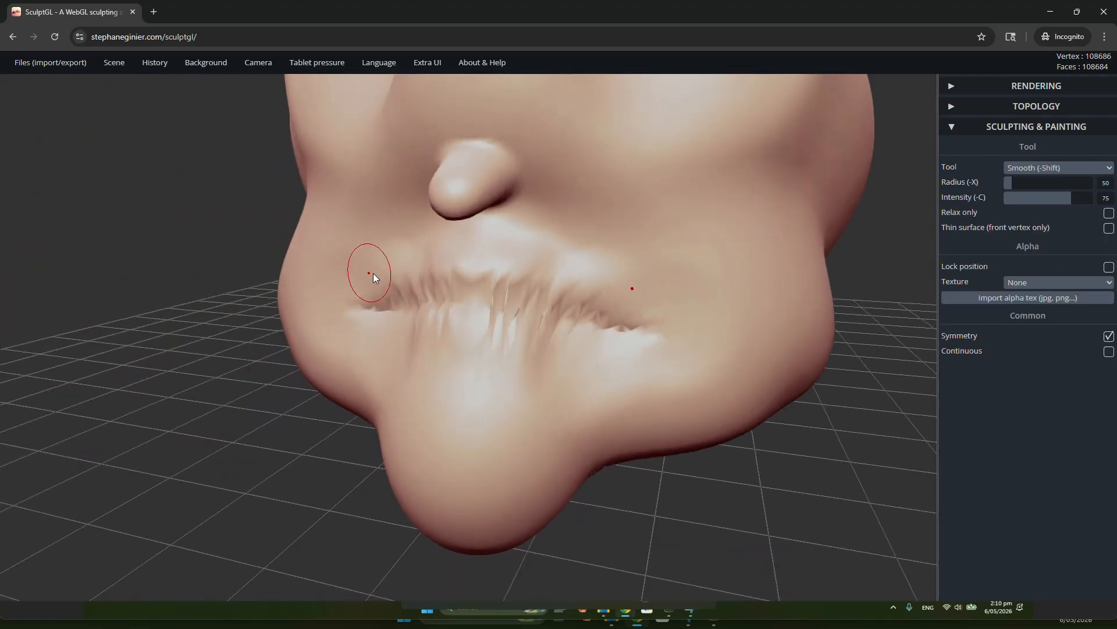
pyautogui.moveTo(405, 355); pyautogui.dragTo(917, 198, button='right')
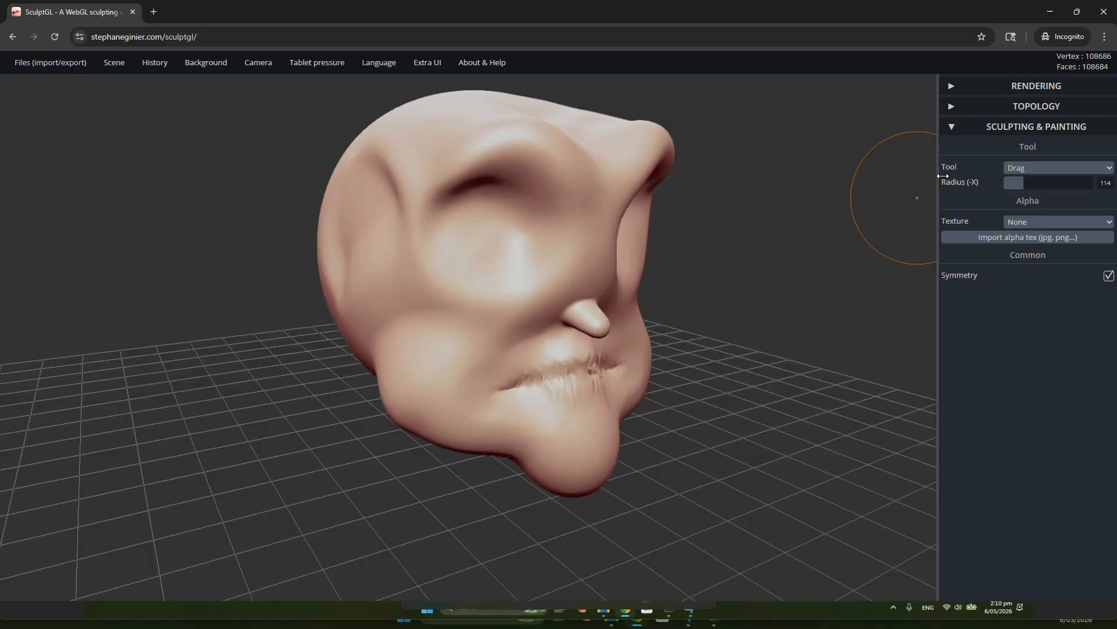
# Carve mirrored upper and lower eyelid lines beneath the brows with the Crease tool at radius 25 and intensity 75
pyautogui.click(1037, 173)
pyautogui.click(1040, 273)
pyautogui.scroll(5, 590, 307)
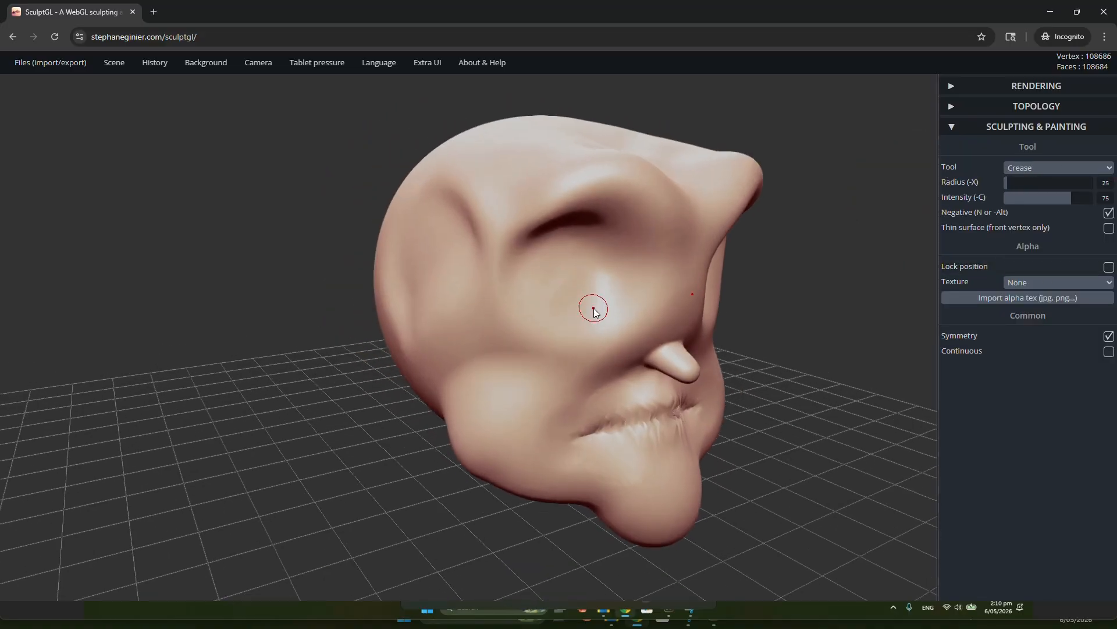
pyautogui.moveTo(536, 223); pyautogui.dragTo(520, 236, button='right')
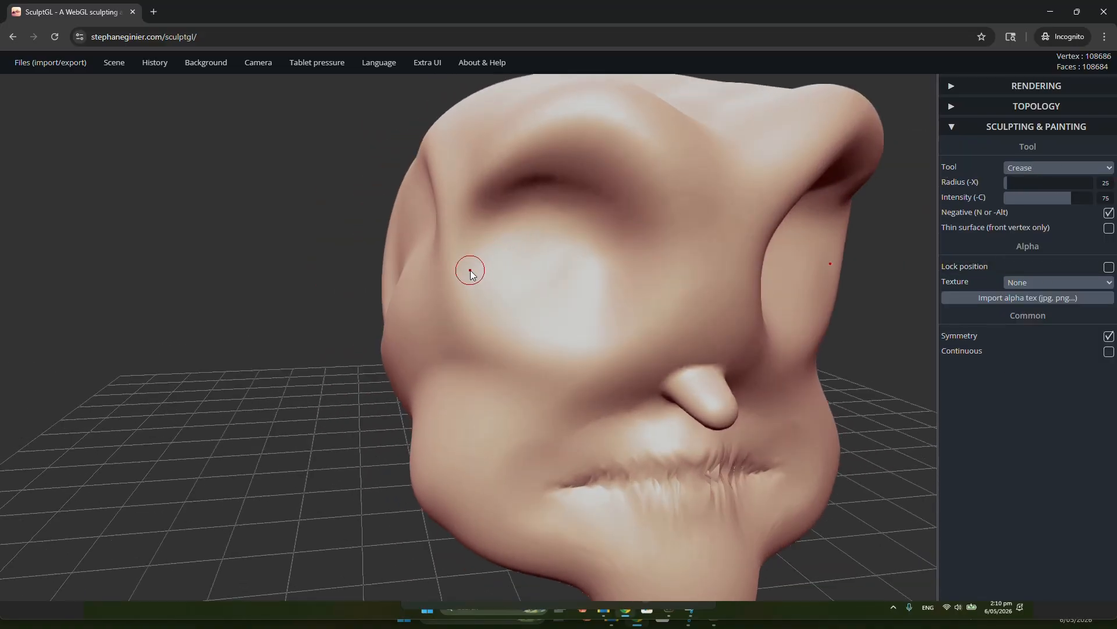
pyautogui.moveTo(505, 237); pyautogui.dragTo(581, 235)
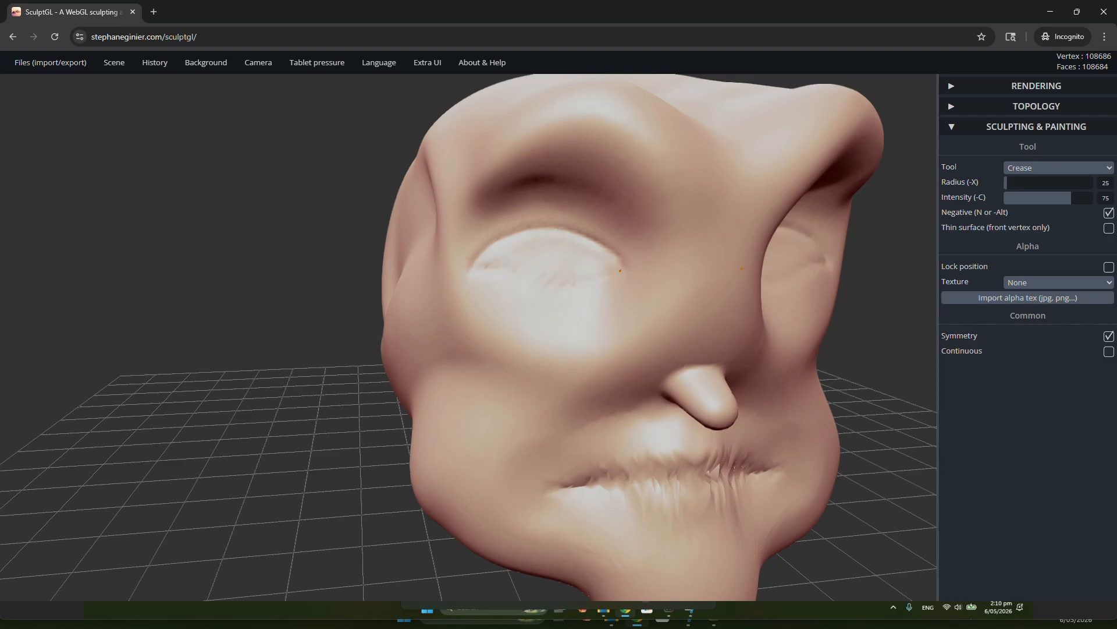
pyautogui.moveTo(576, 273)
pyautogui.mouseDown(button='right')
pyautogui.moveTo(399, 293)
pyautogui.moveTo(735, 293)
pyautogui.moveTo(637, 293)
pyautogui.moveTo(621, 275)
pyautogui.mouseUp(button='right')
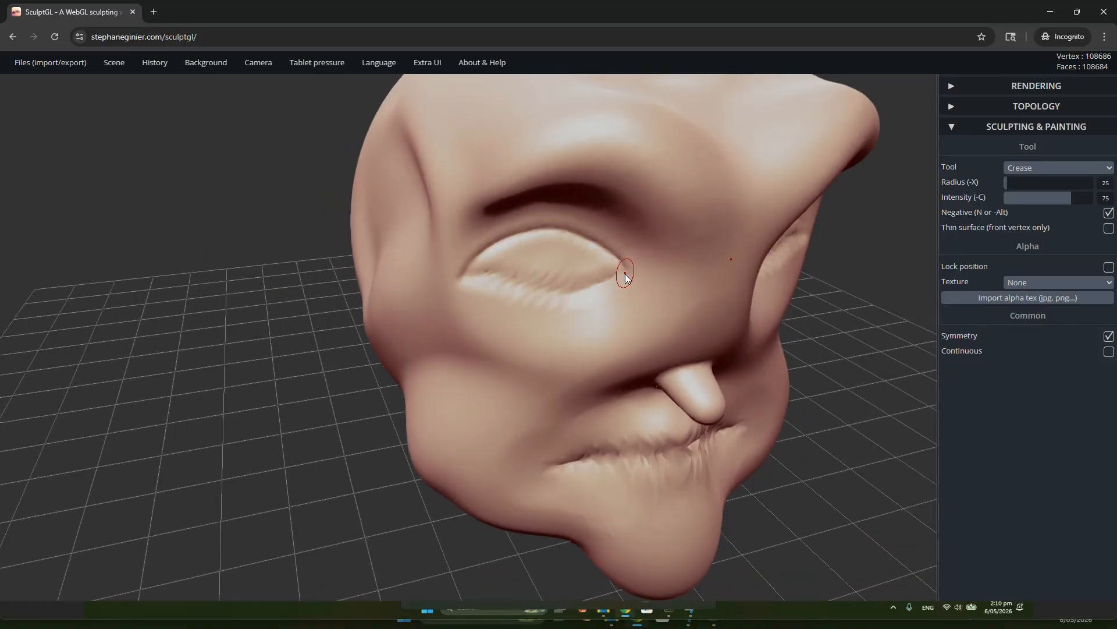
# Select the Drag tool for reshaping the eyes and enlarge its radius to 160
pyautogui.scroll(-5, 638, 268)
pyautogui.moveTo(642, 274)
pyautogui.mouseDown(button='right')
pyautogui.moveTo(596, 263)
pyautogui.moveTo(609, 259)
pyautogui.moveTo(653, 296)
pyautogui.mouseUp(button='right')
pyautogui.scroll(3, 653, 297)
pyautogui.scroll(2, 654, 299)
pyautogui.click(1035, 168)
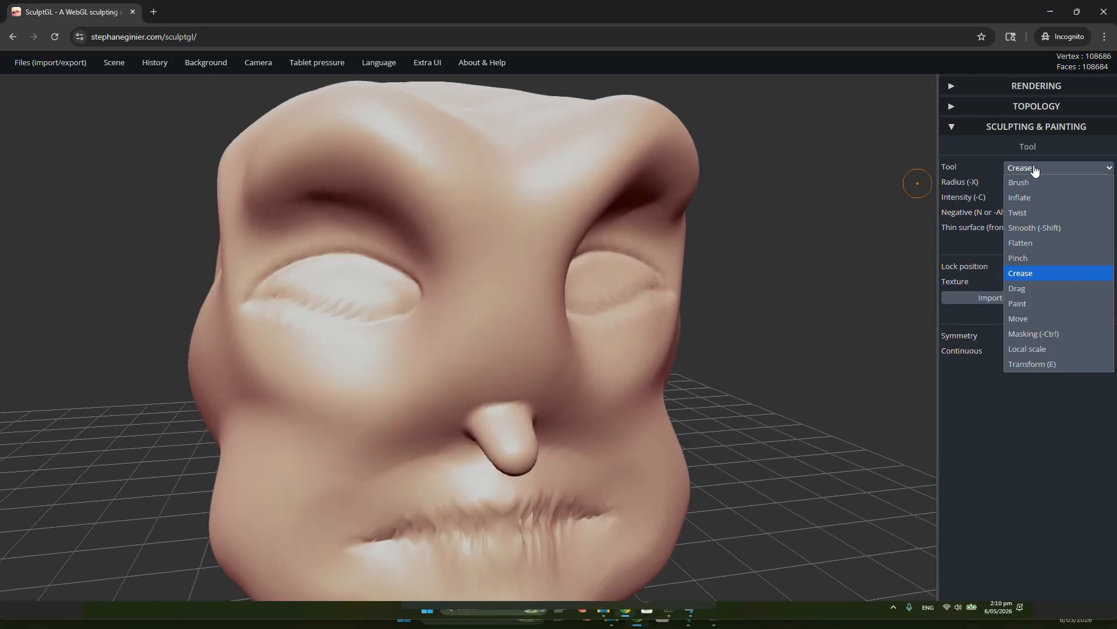
pyautogui.click(1039, 291)
pyautogui.scroll(3, 409, 317)
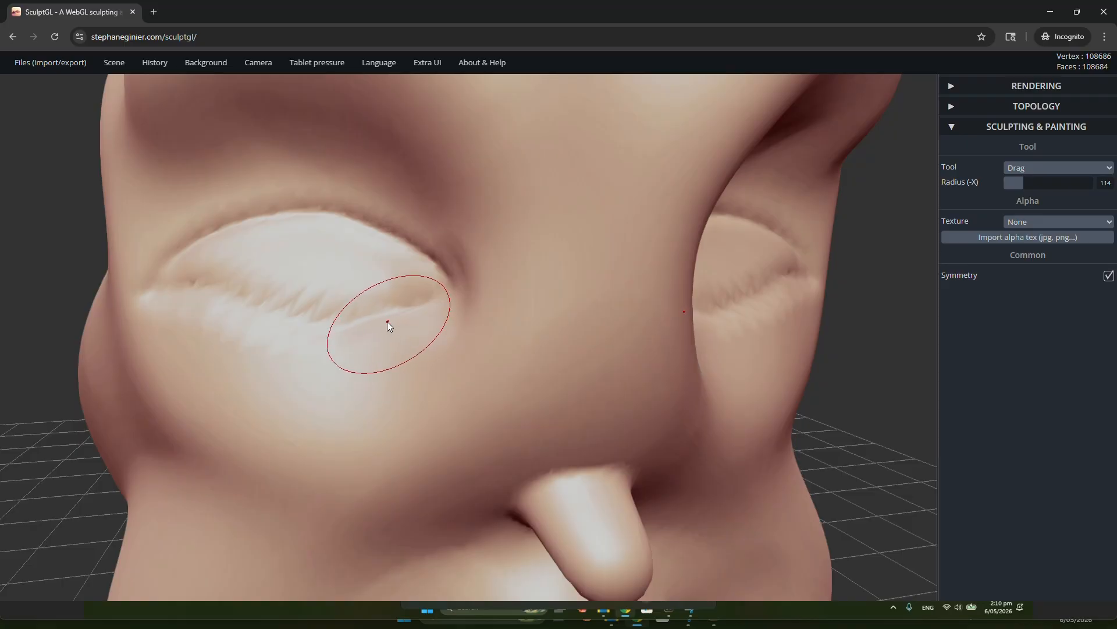
pyautogui.press('x')
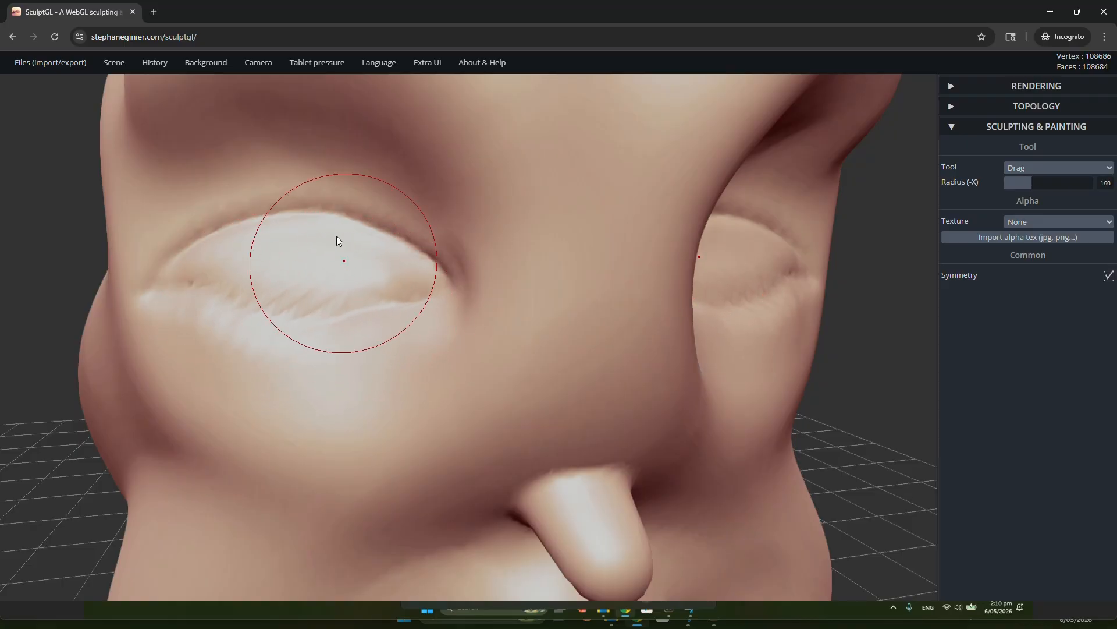
pyautogui.scroll(-6, 270, 218)
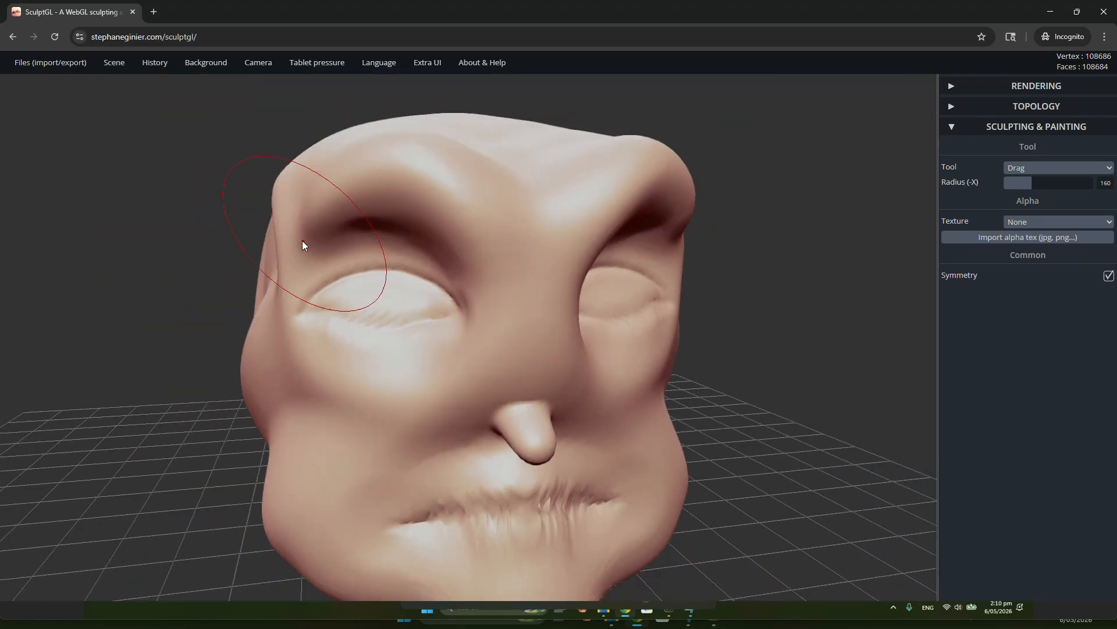
# Set the Drag radius to 231 and pull the mirrored eyelids forward out of the eye sockets
pyautogui.moveTo(302, 239); pyautogui.dragTo(594, 312, button='right')
pyautogui.scroll(6, 560, 320)
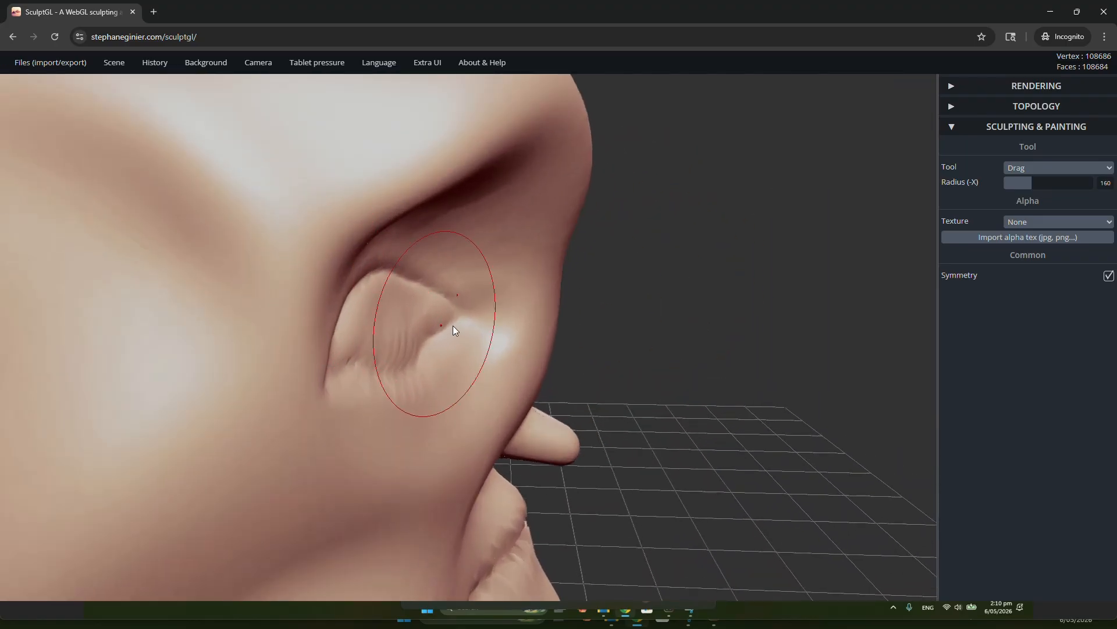
pyautogui.press('x')
pyautogui.moveTo(505, 327); pyautogui.dragTo(514, 312, button='right')
pyautogui.press('x')
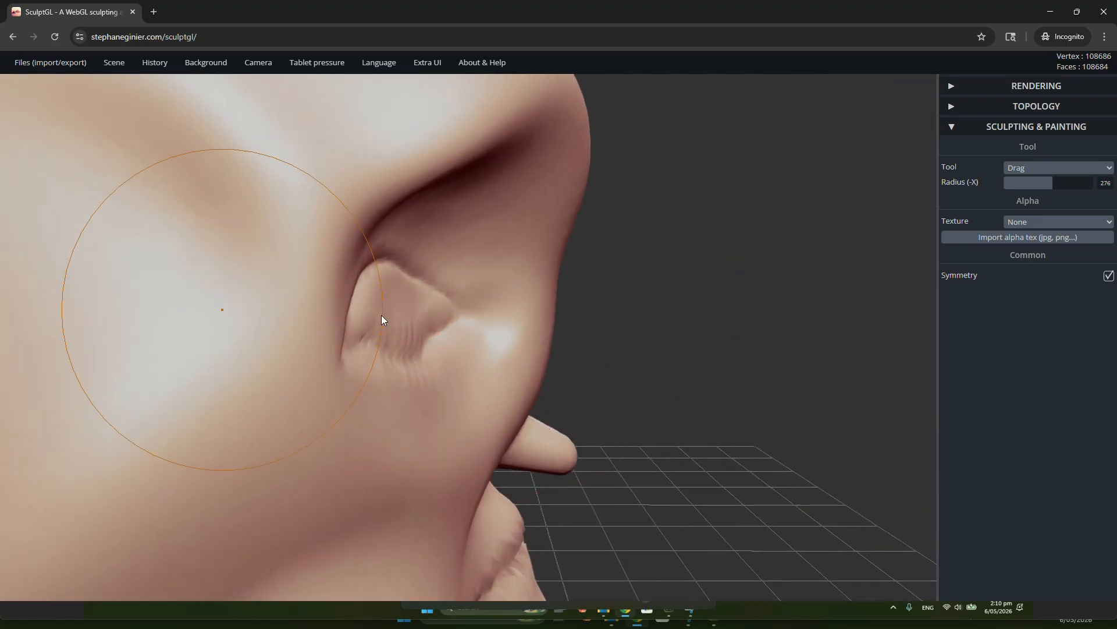
pyautogui.moveTo(401, 314); pyautogui.dragTo(421, 312)
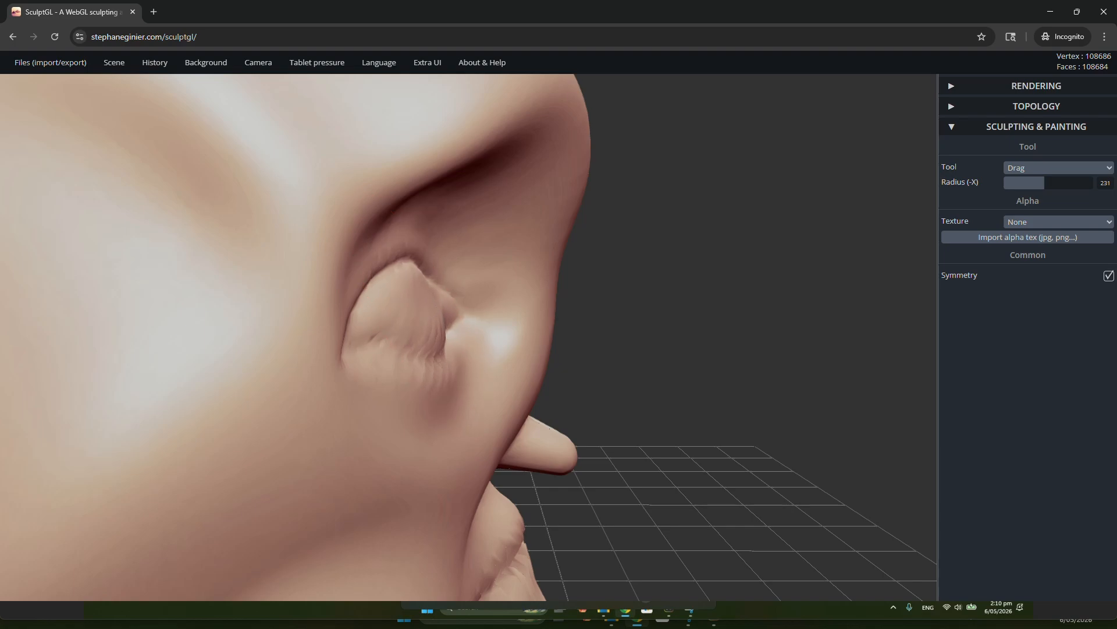
# Refine the inner corners of the mirrored eyelids with the Drag tool
pyautogui.moveTo(423, 312)
pyautogui.mouseDown(button='right')
pyautogui.moveTo(359, 316)
pyautogui.moveTo(427, 304)
pyautogui.moveTo(202, 324)
pyautogui.moveTo(611, 260)
pyautogui.moveTo(551, 232)
pyautogui.moveTo(575, 308)
pyautogui.moveTo(560, 312)
pyautogui.mouseUp(button='right')
pyautogui.scroll(5, 487, 333)
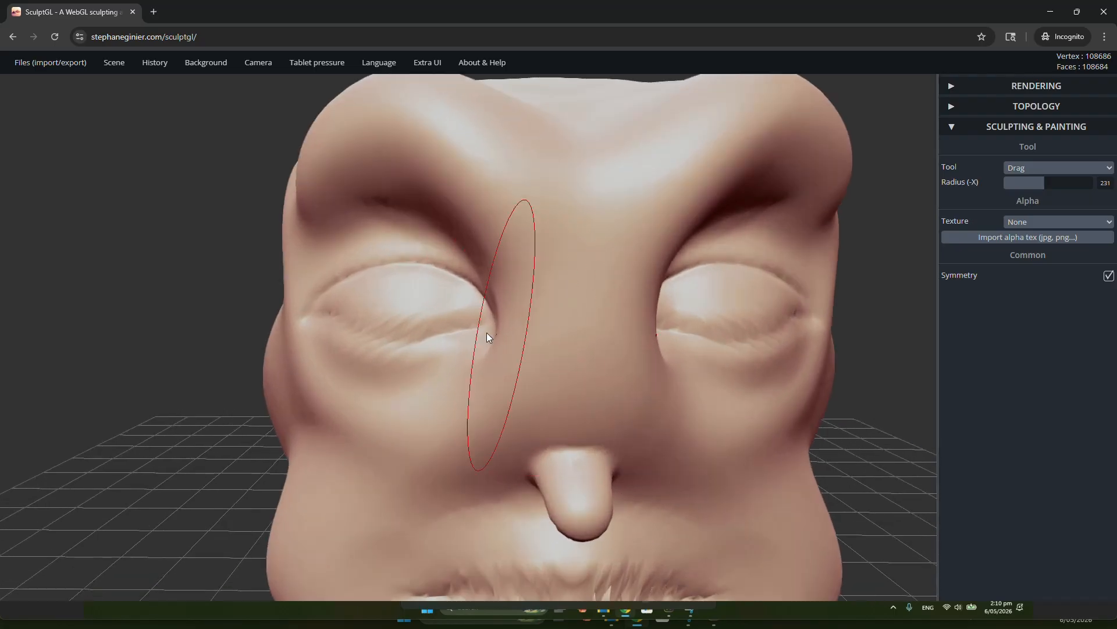
pyautogui.moveTo(480, 337); pyautogui.dragTo(514, 365, button='right')
pyautogui.scroll(3, 482, 358)
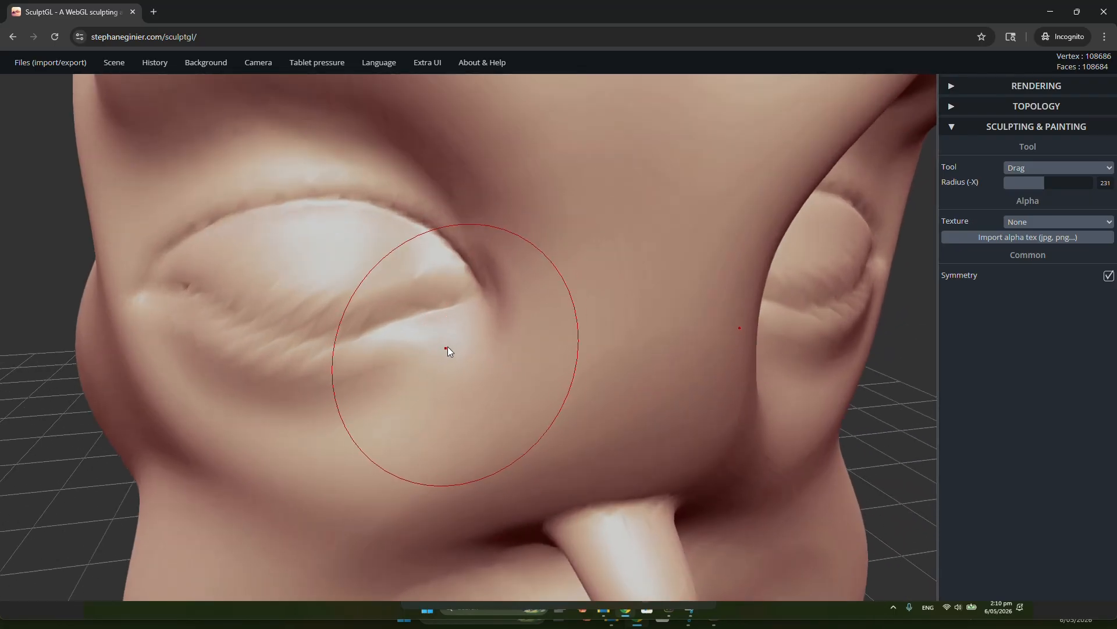
# Select the Inflate tool for enlarging the nose and set its radius to 156
pyautogui.click(1063, 172)
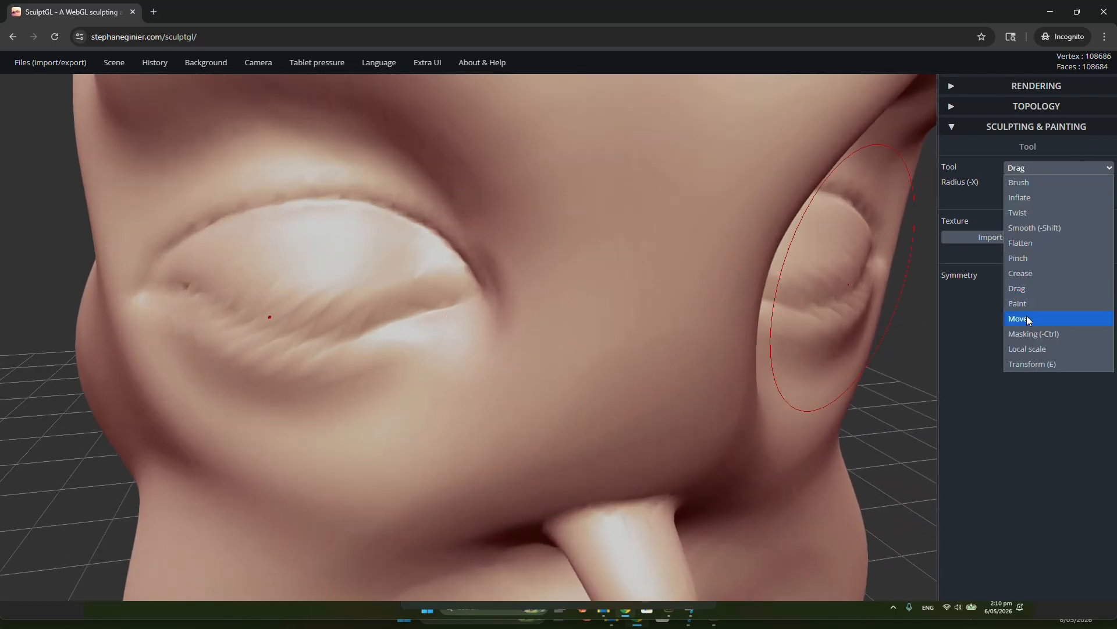
pyautogui.click(1028, 198)
pyautogui.scroll(-5, 720, 311)
pyautogui.moveTo(721, 311); pyautogui.dragTo(603, 342, button='right')
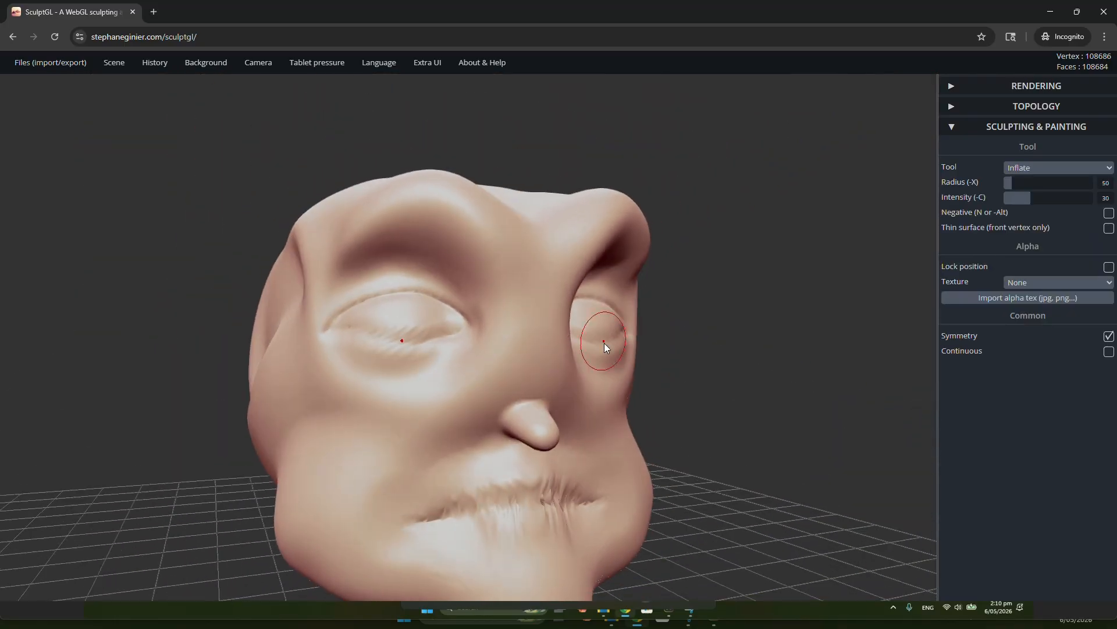
pyautogui.scroll(3, 548, 432)
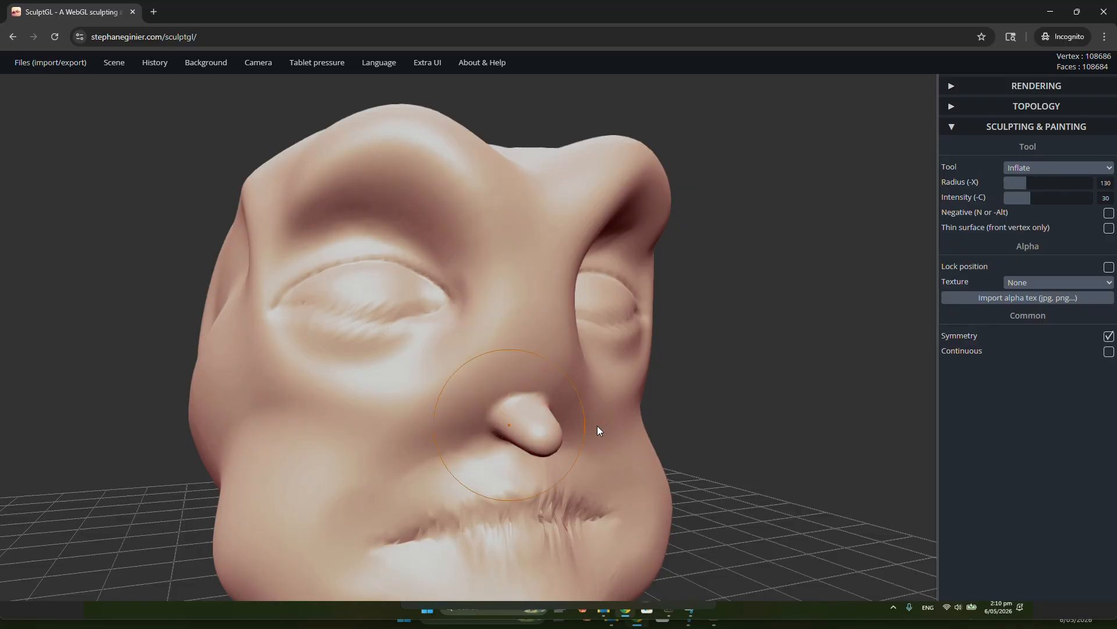
pyautogui.moveTo(543, 436)
pyautogui.mouseDown(button='right')
pyautogui.moveTo(561, 417)
pyautogui.moveTo(738, 407)
pyautogui.moveTo(546, 414)
pyautogui.moveTo(369, 437)
pyautogui.moveTo(636, 424)
pyautogui.moveTo(541, 431)
pyautogui.mouseUp(button='right')
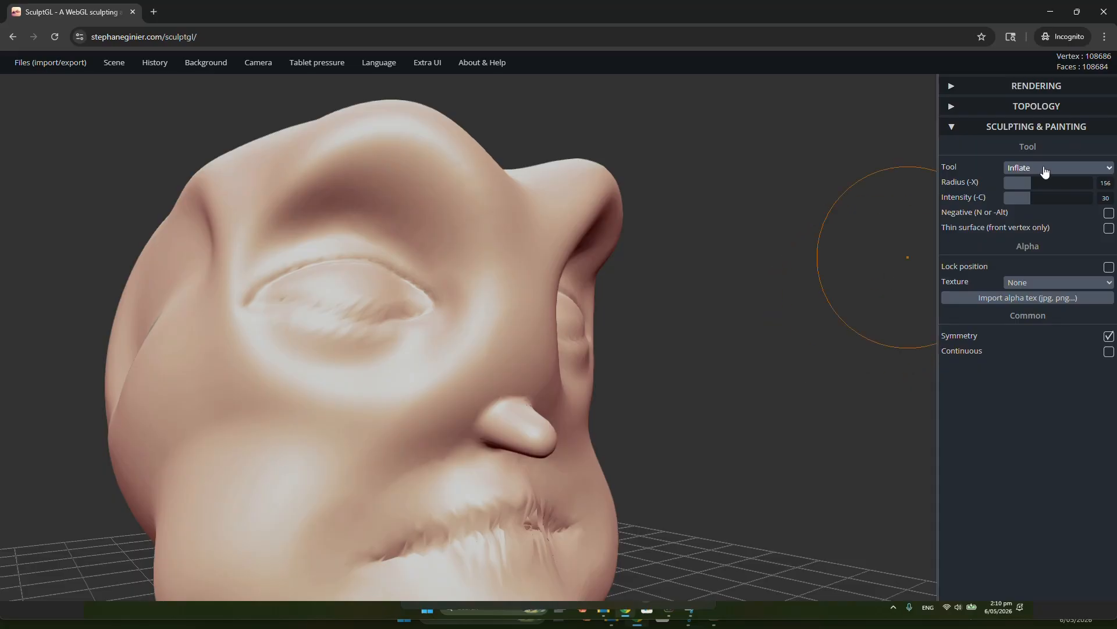
# Inflate the tip and sides of the nose into a round bulb at radius 156 and intensity 30
pyautogui.moveTo(501, 432); pyautogui.dragTo(530, 438)
pyautogui.click(504, 436)
pyautogui.scroll(-3, 529, 438)
pyautogui.moveTo(605, 445)
pyautogui.mouseDown()
pyautogui.moveTo(408, 508)
pyautogui.moveTo(529, 439)
pyautogui.mouseUp()
pyautogui.scroll(4, 530, 438)
pyautogui.moveTo(629, 412); pyautogui.dragTo(547, 396)
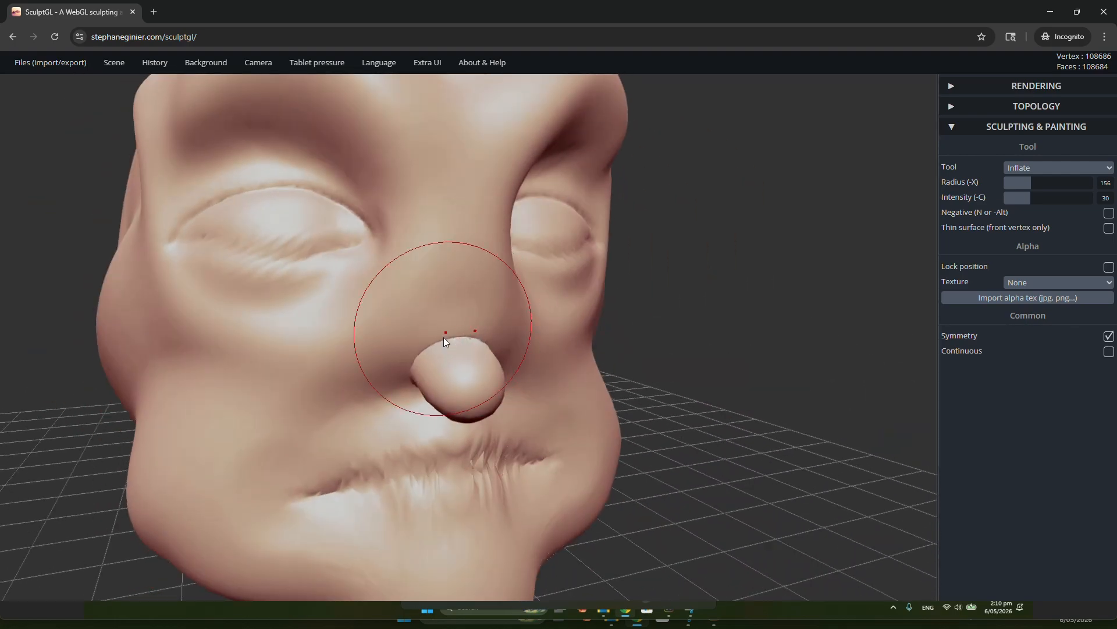
pyautogui.moveTo(424, 366); pyautogui.dragTo(465, 347, button='right')
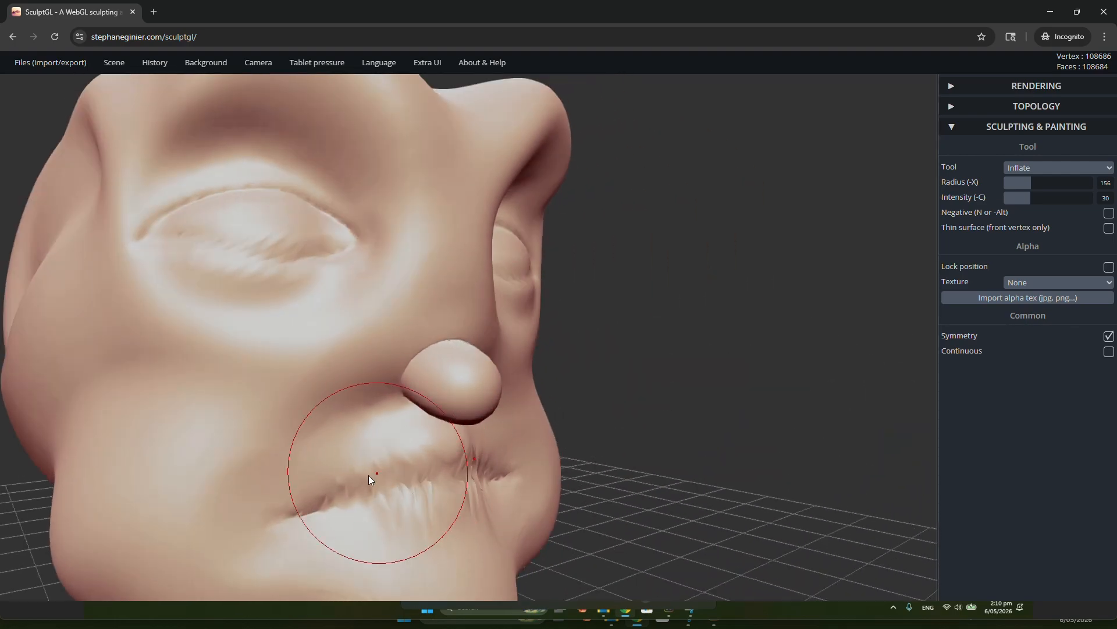
# Inflate the upper and lower lips along the mouth line to make them fuller
pyautogui.moveTo(336, 480); pyautogui.dragTo(431, 470)
pyautogui.moveTo(350, 498); pyautogui.dragTo(448, 487)
pyautogui.moveTo(379, 488)
pyautogui.mouseDown()
pyautogui.moveTo(452, 476)
pyautogui.moveTo(414, 468)
pyautogui.moveTo(411, 454)
pyautogui.mouseUp()
pyautogui.moveTo(412, 437)
pyautogui.mouseDown(button='right')
pyautogui.moveTo(589, 422)
pyautogui.moveTo(562, 478)
pyautogui.mouseUp(button='right')
# Set the Inflate radius to 266 and puff out the mirrored eyelids
pyautogui.press('x')
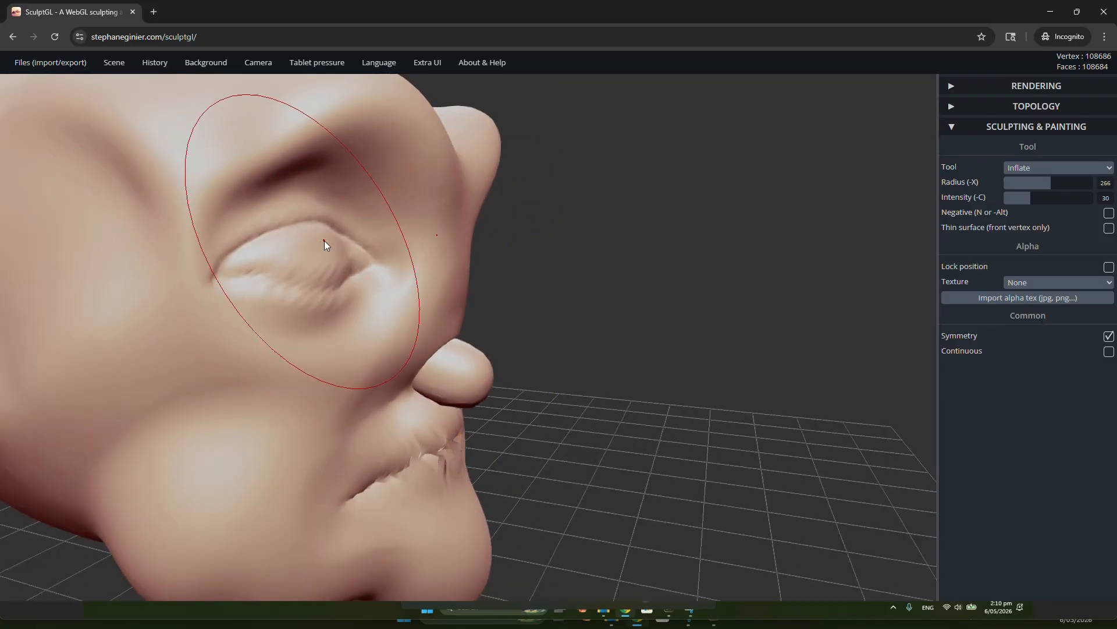
pyautogui.click(323, 239)
pyautogui.click(302, 257)
pyautogui.click(305, 257)
pyautogui.moveTo(417, 277)
pyautogui.mouseDown(button='right')
pyautogui.moveTo(119, 300)
pyautogui.moveTo(174, 285)
pyautogui.mouseUp(button='right')
pyautogui.scroll(2, 465, 442)
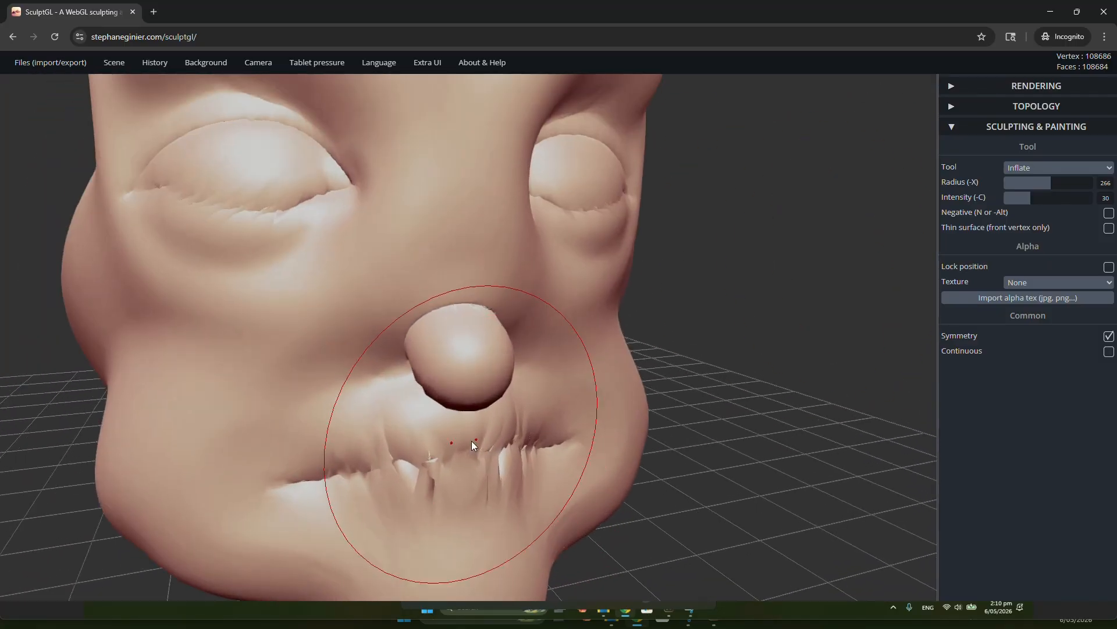
# Reduce the Inflate radius to 119 and blend the nose into the face with Smooth at radius 107 and intensity 75
pyautogui.moveTo(472, 441)
pyautogui.mouseDown(button='right')
pyautogui.moveTo(480, 341)
pyautogui.moveTo(416, 270)
pyautogui.mouseUp(button='right')
pyautogui.press('x')
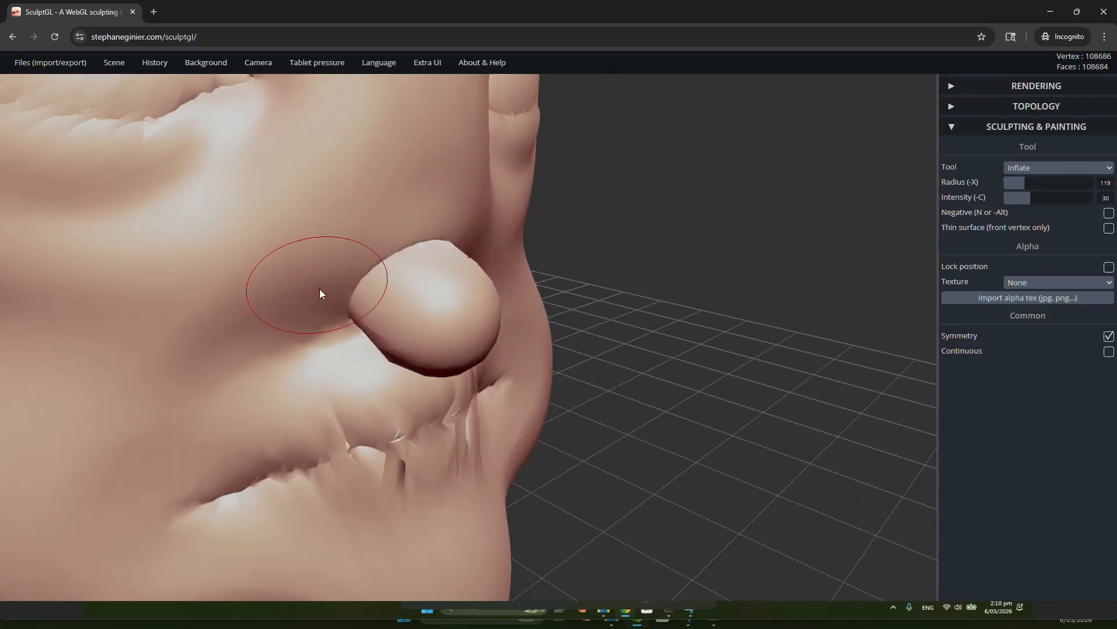
pyautogui.press('shift')
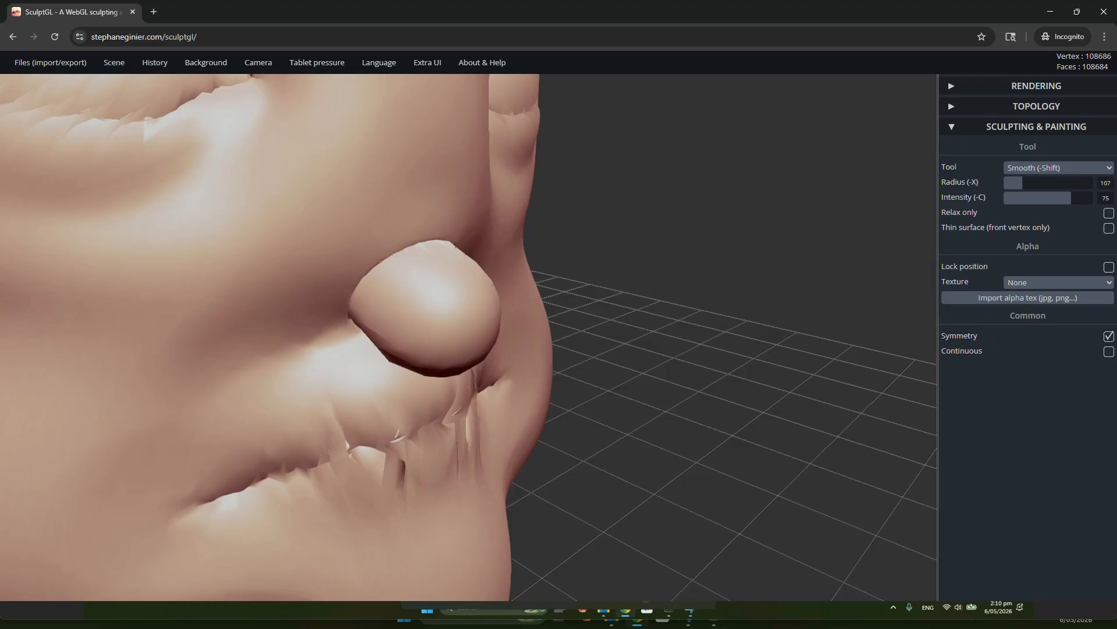
pyautogui.keyDown('shift'); pyautogui.moveTo(380, 262); pyautogui.dragTo(361, 289); pyautogui.keyUp('shift')
pyautogui.keyDown('shift'); pyautogui.moveTo(406, 252); pyautogui.dragTo(394, 245); pyautogui.keyUp('shift')
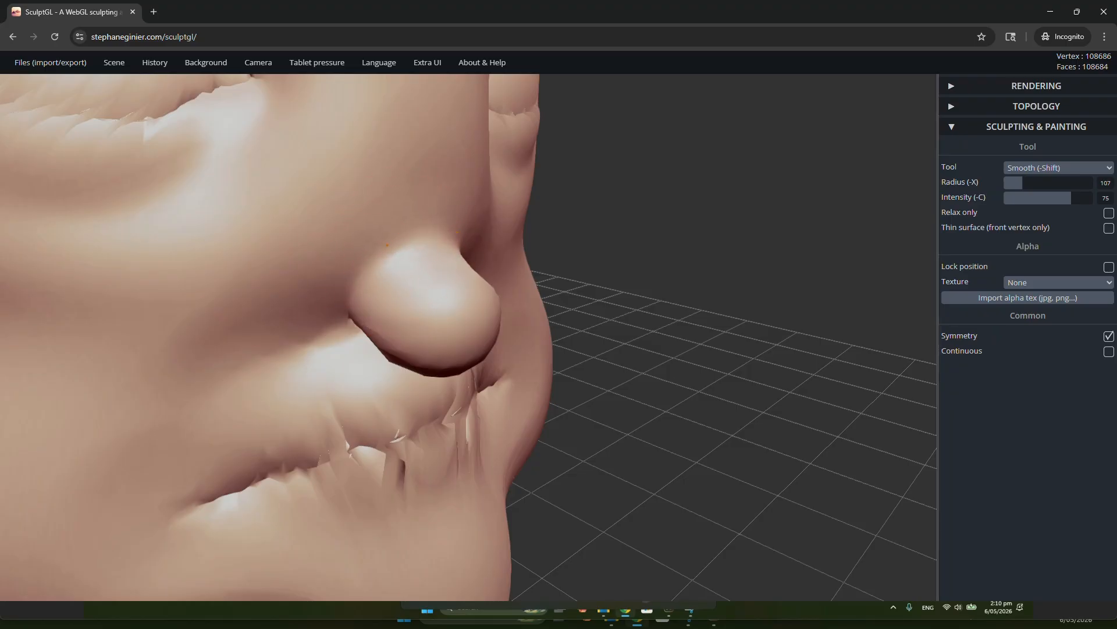
pyautogui.keyDown('shift'); pyautogui.moveTo(343, 296); pyautogui.dragTo(348, 283); pyautogui.keyUp('shift')
pyautogui.moveTo(357, 291); pyautogui.dragTo(379, 204, button='right')
# Smooth out the creases across the lips and the mirrored eyelids at radius 107 and intensity 75
pyautogui.moveTo(414, 471)
pyautogui.keyDown('shift'); pyautogui.mouseDown()
pyautogui.moveTo(338, 471)
pyautogui.moveTo(226, 504)
pyautogui.mouseUp(); pyautogui.keyUp('shift')
pyautogui.scroll(-6, 365, 334)
pyautogui.moveTo(315, 238); pyautogui.dragTo(320, 285, button='right')
pyautogui.moveTo(356, 187)
pyautogui.keyDown('shift'); pyautogui.mouseDown()
pyautogui.moveTo(347, 201)
pyautogui.moveTo(350, 180)
pyautogui.moveTo(264, 149)
pyautogui.moveTo(223, 188)
pyautogui.moveTo(227, 203)
pyautogui.mouseUp(); pyautogui.keyUp('shift')
pyautogui.scroll(-5, 383, 235)
pyautogui.moveTo(672, 278); pyautogui.dragTo(547, 290)
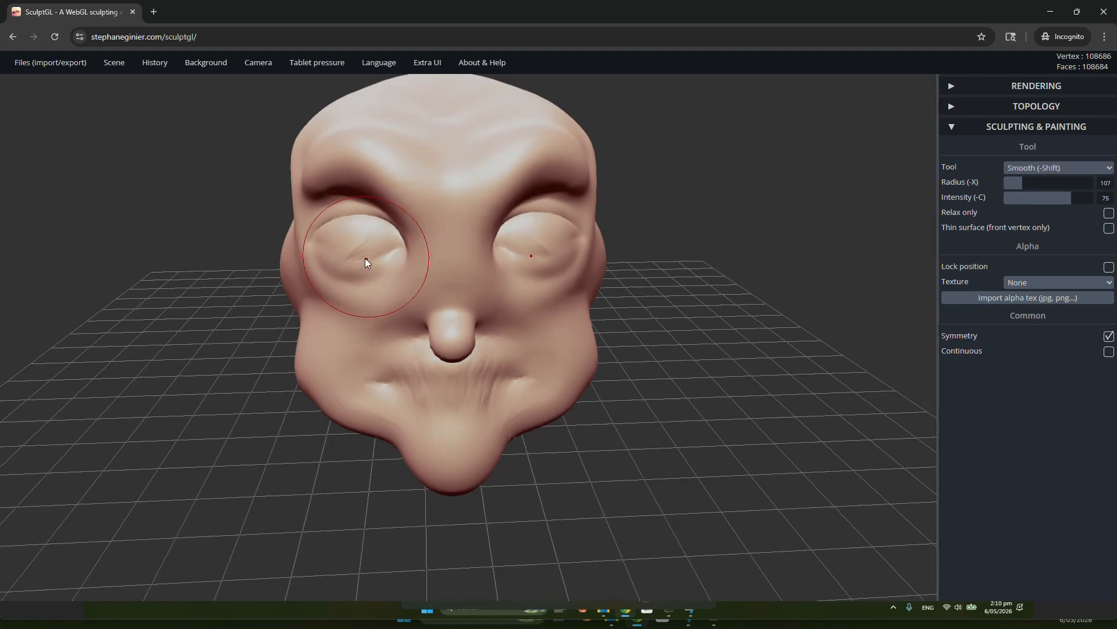
pyautogui.scroll(3, 466, 273)
pyautogui.moveTo(469, 274); pyautogui.dragTo(682, 242, button='right')
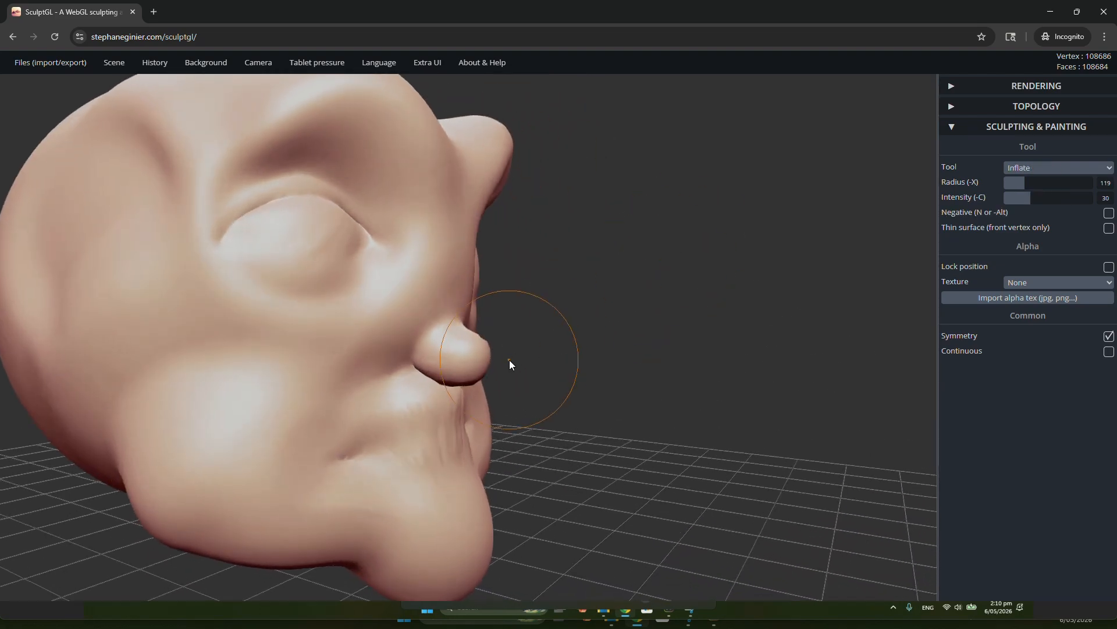